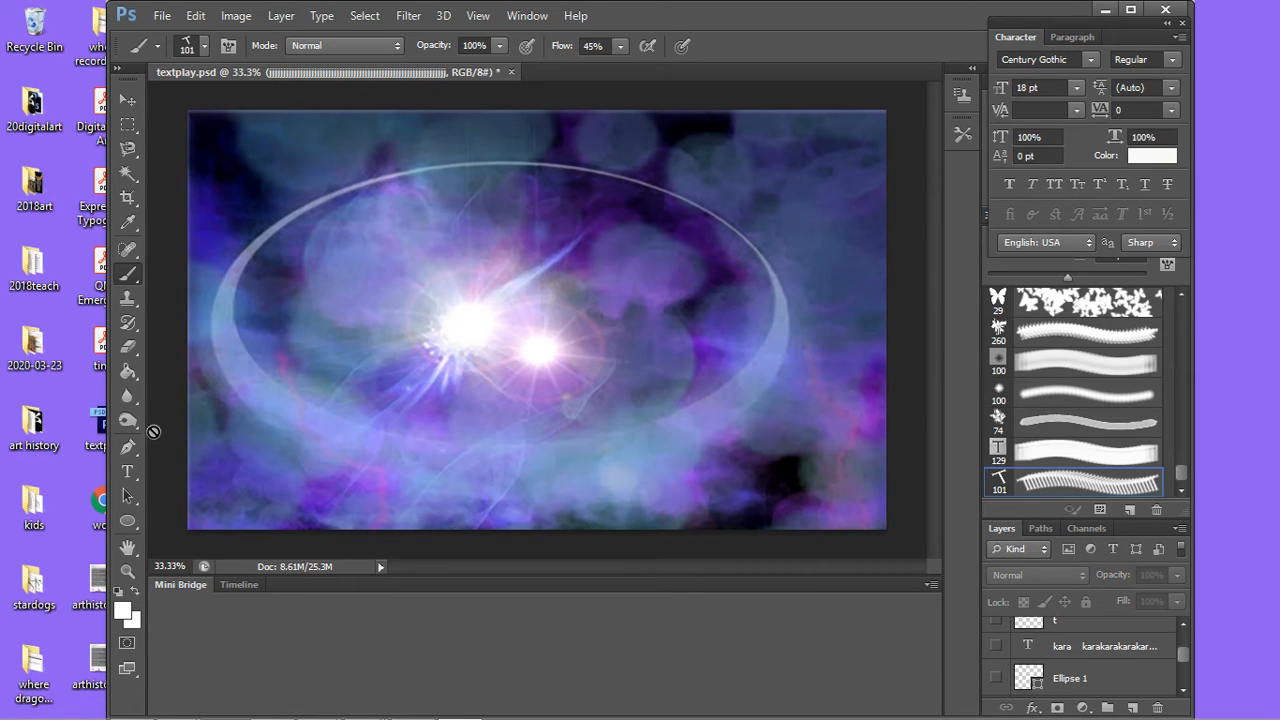
Step: Trace the inner edge of the glowing elliptical ring with a Pen tool path, ending beside the starting point at the top
{"action": "left_click", "coordinate": [129, 450]}
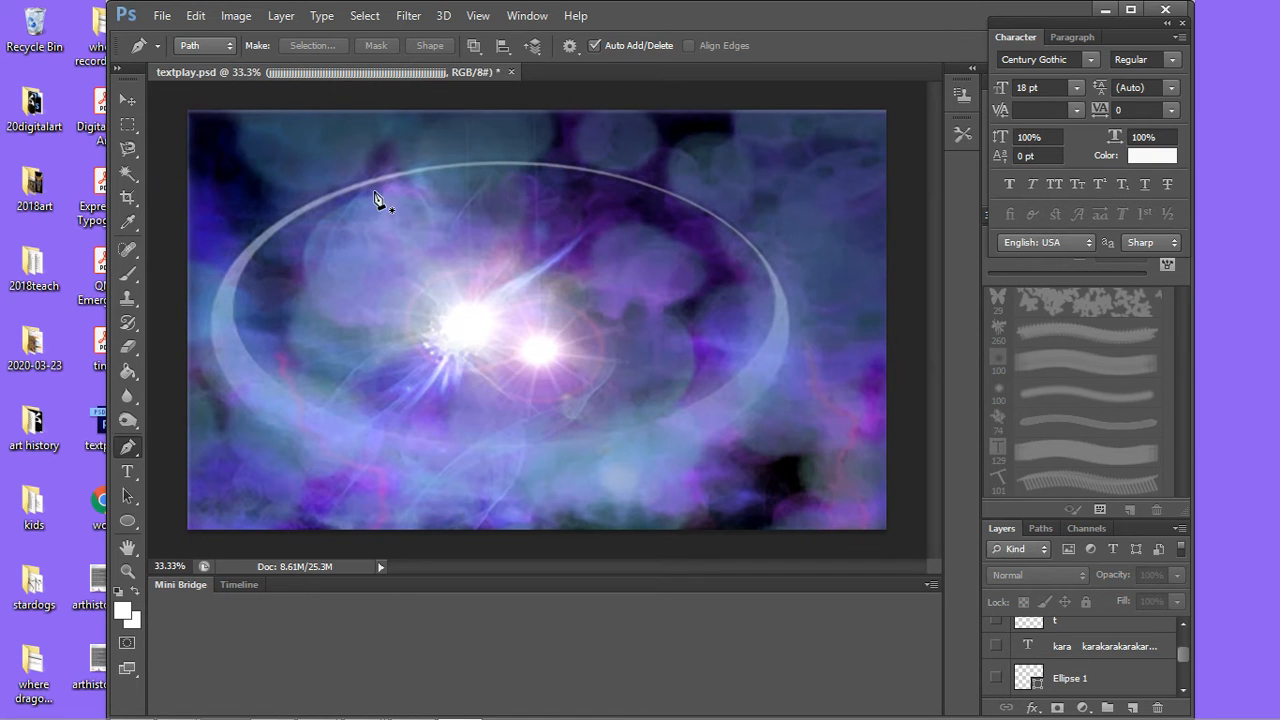
{"action": "left_click", "coordinate": [458, 169]}
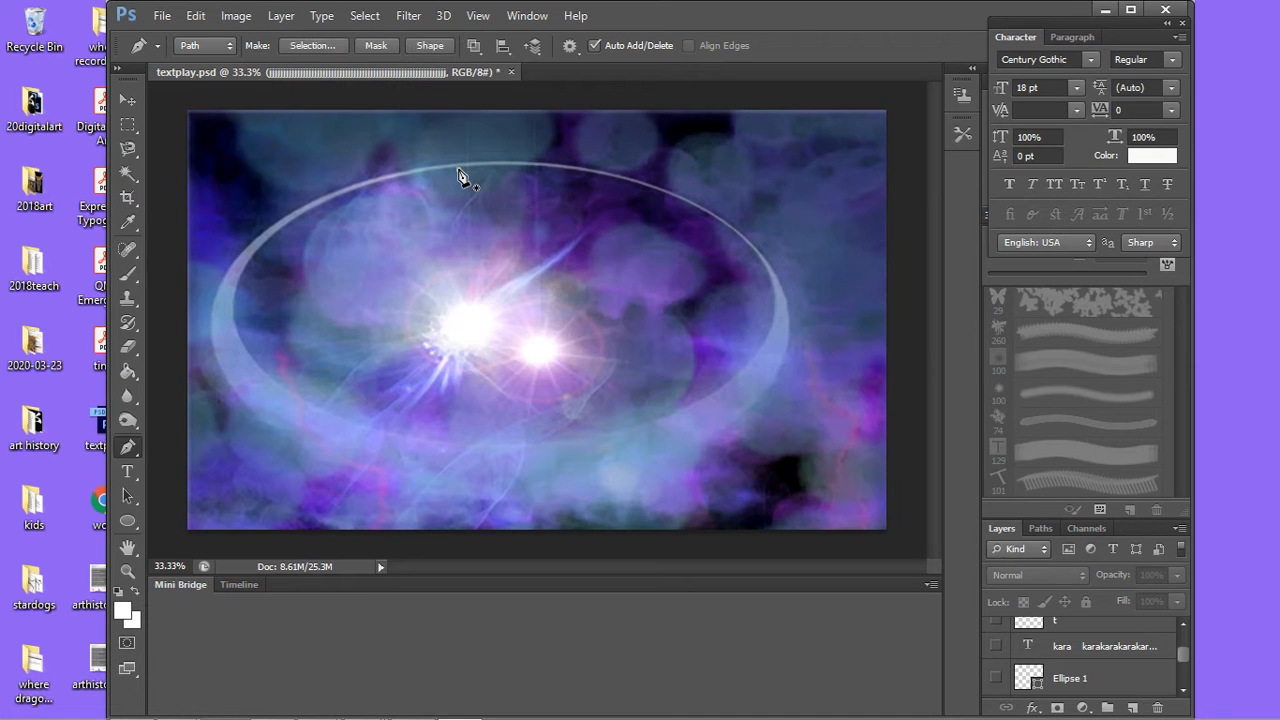
{"action": "left_click", "coordinate": [404, 177]}
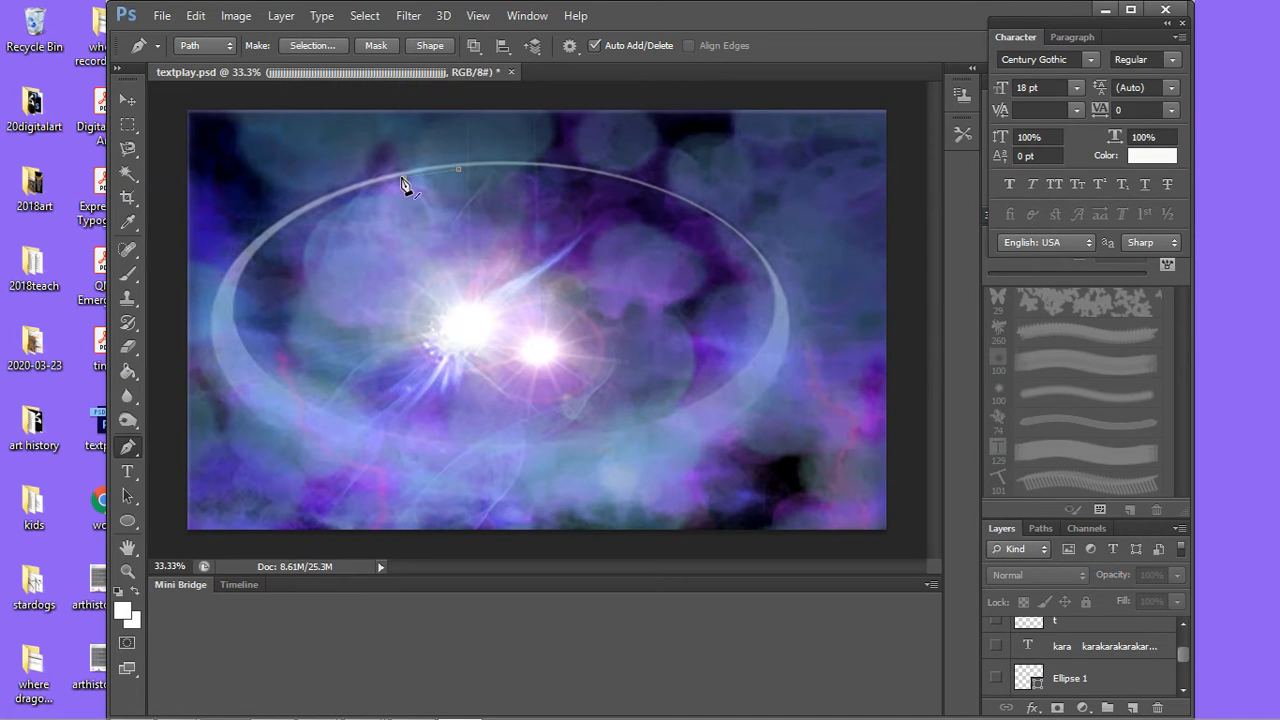
{"action": "left_click", "coordinate": [349, 193]}
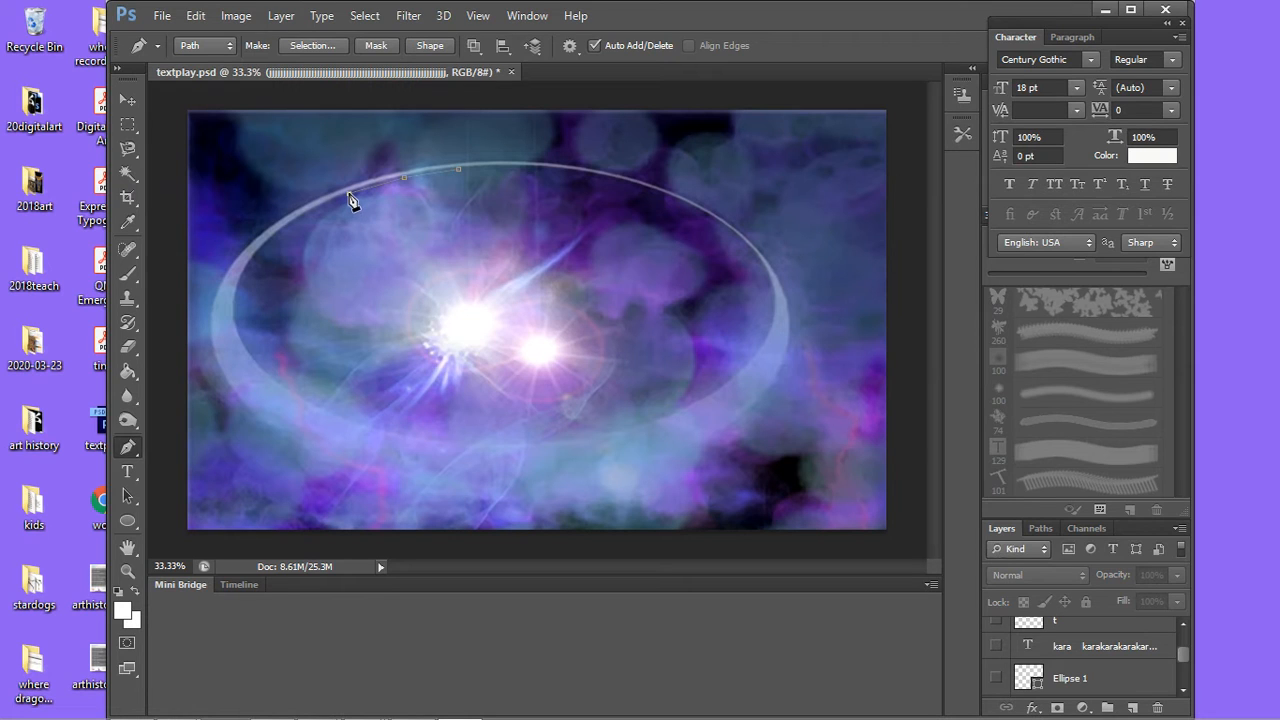
{"action": "left_click", "coordinate": [288, 226]}
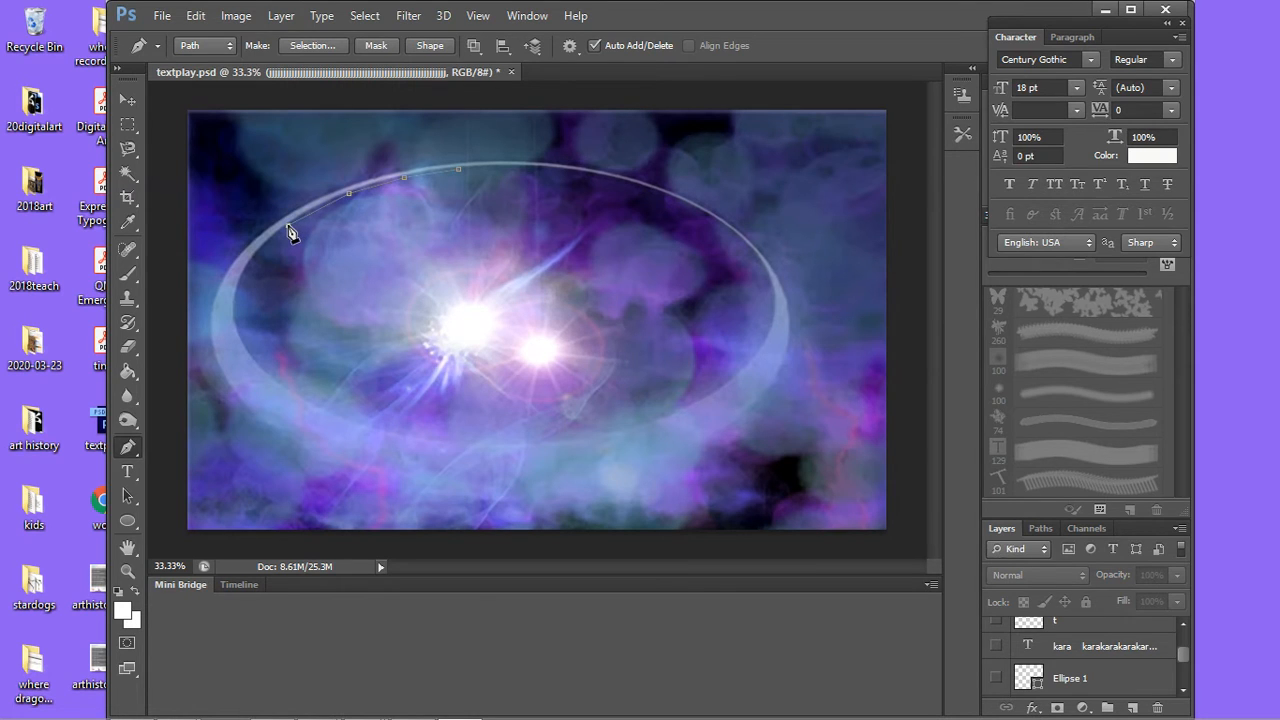
{"action": "left_click", "coordinate": [249, 263]}
{"action": "left_click", "coordinate": [231, 311]}
{"action": "right_click", "coordinate": [273, 381]}
{"action": "left_click", "coordinate": [267, 378]}
{"action": "left_click", "coordinate": [266, 373]}
{"action": "right_click", "coordinate": [543, 450]}
{"action": "left_click", "coordinate": [543, 446]}
{"action": "left_click", "coordinate": [543, 446]}
{"action": "right_click", "coordinate": [705, 402]}
{"action": "key", "text": "Escape"}
{"action": "right_click", "coordinate": [776, 320]}
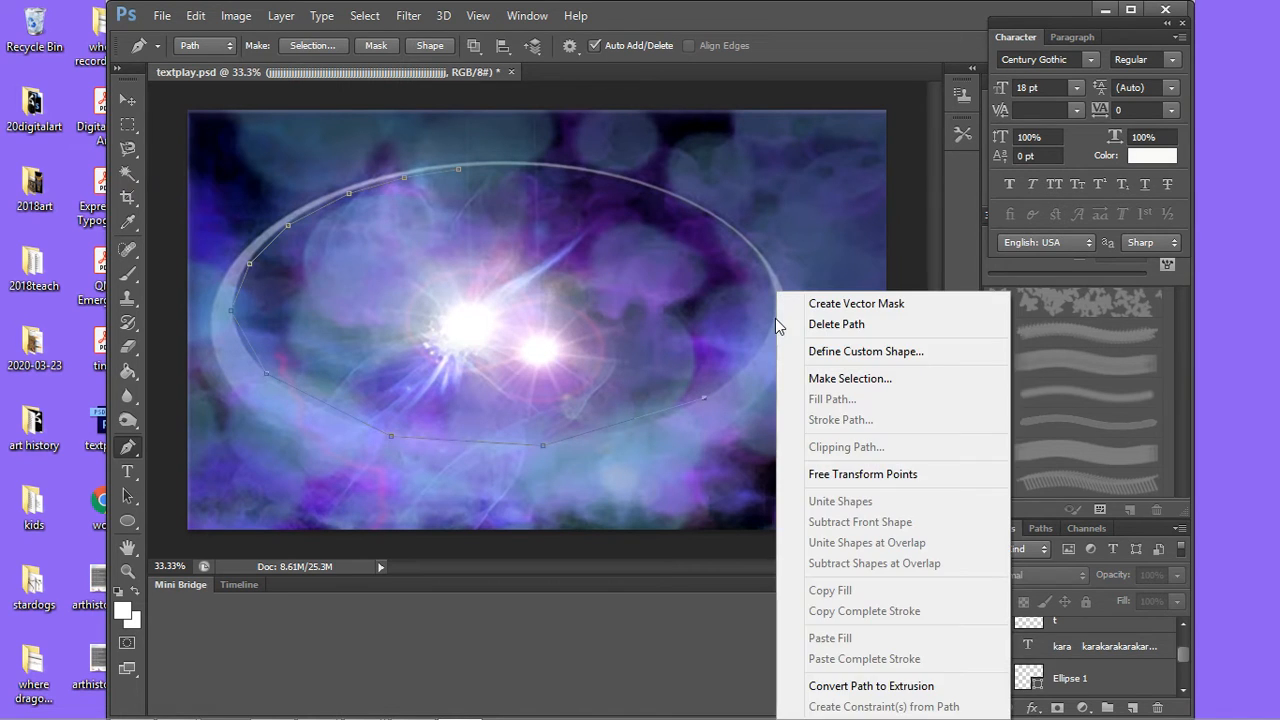
{"action": "key", "text": "Escape"}
{"action": "left_click", "coordinate": [776, 320]}
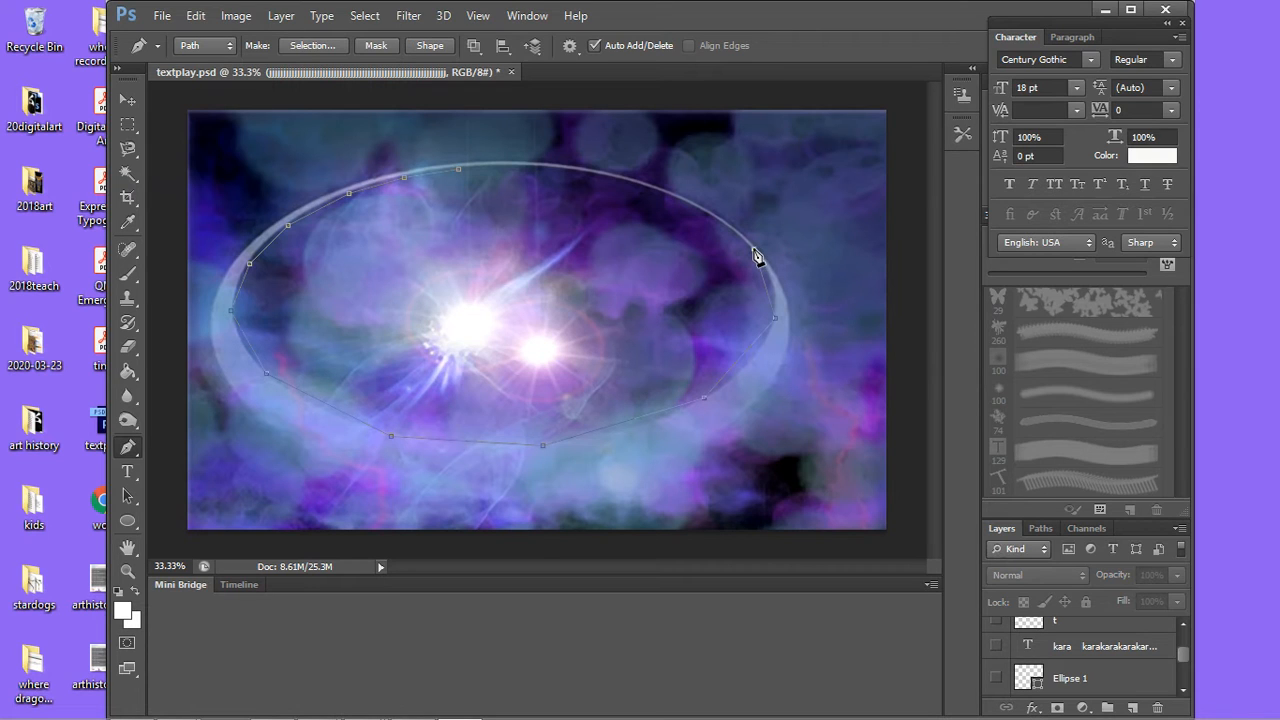
{"action": "left_click", "coordinate": [754, 249]}
{"action": "left_click", "coordinate": [688, 203]}
{"action": "left_click", "coordinate": [591, 173]}
{"action": "left_click", "coordinate": [527, 165]}
{"action": "left_click", "coordinate": [461, 169]}
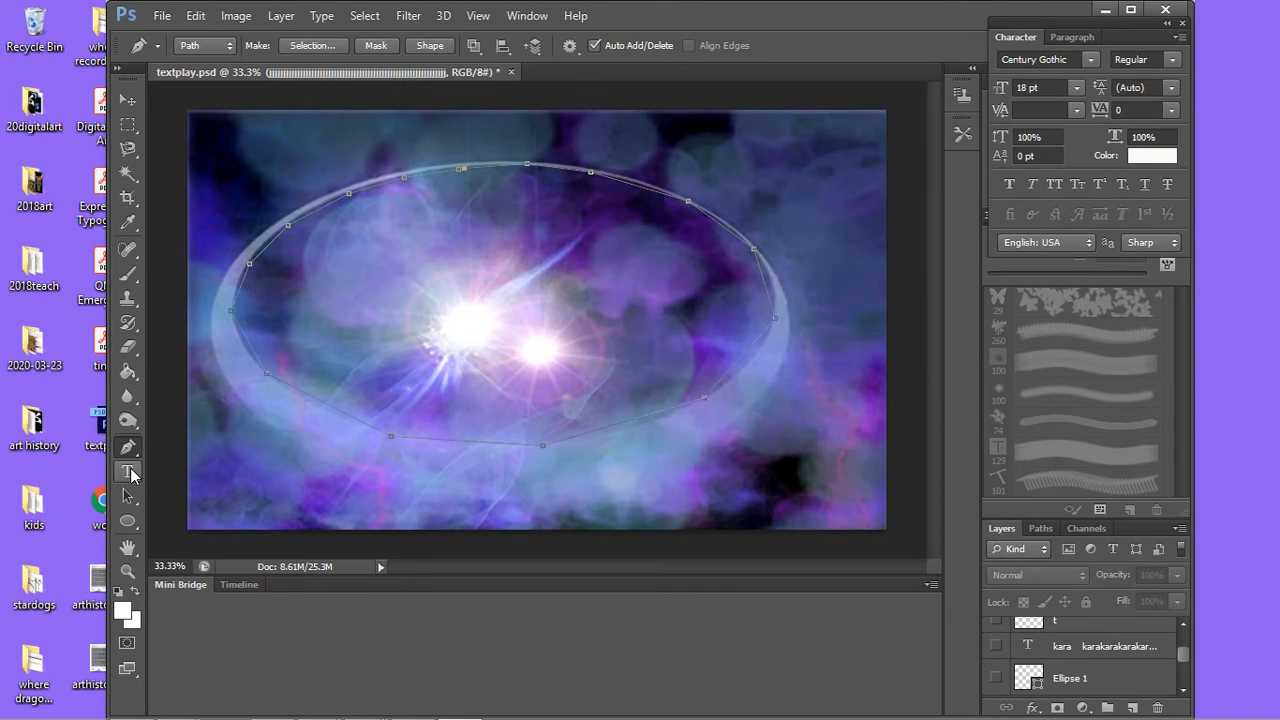
Step: Add horizontal type along the elliptical path, starting at its lower-left part, with the text "kl;lkouityur6uuoiuopipopo[p][", and commit it
{"action": "left_click", "coordinate": [129, 472]}
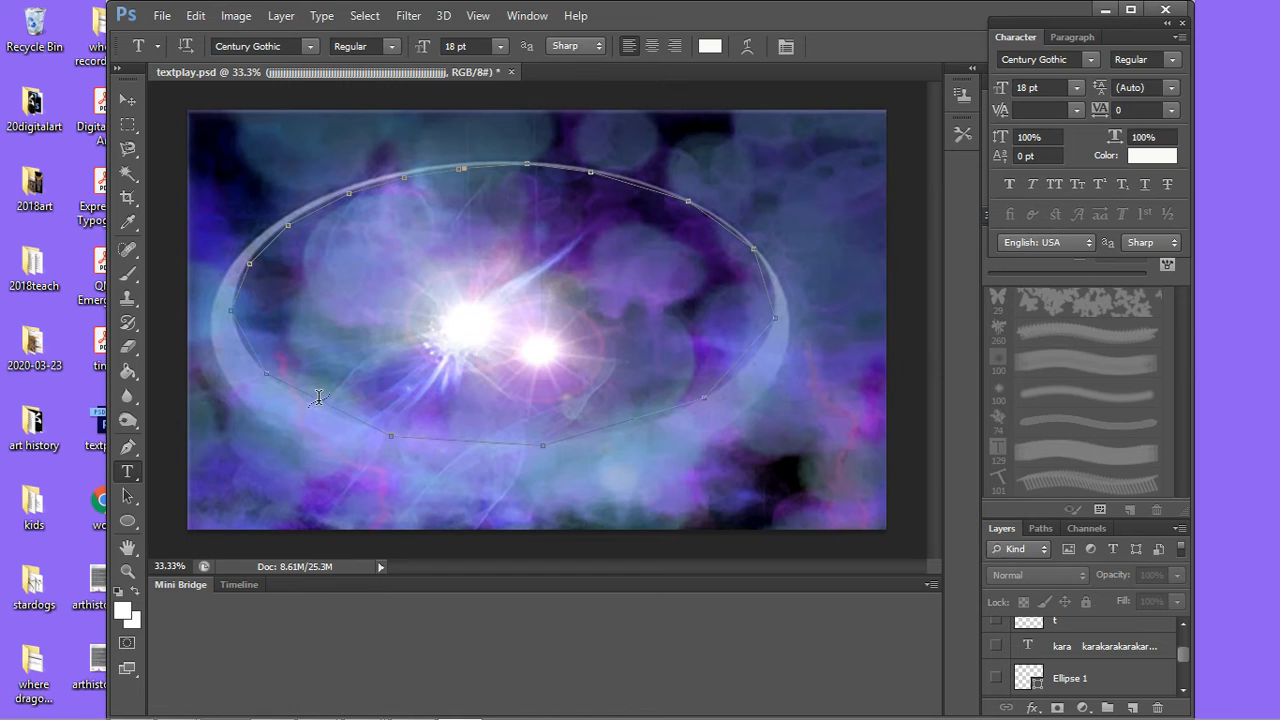
{"action": "left_click", "coordinate": [127, 475]}
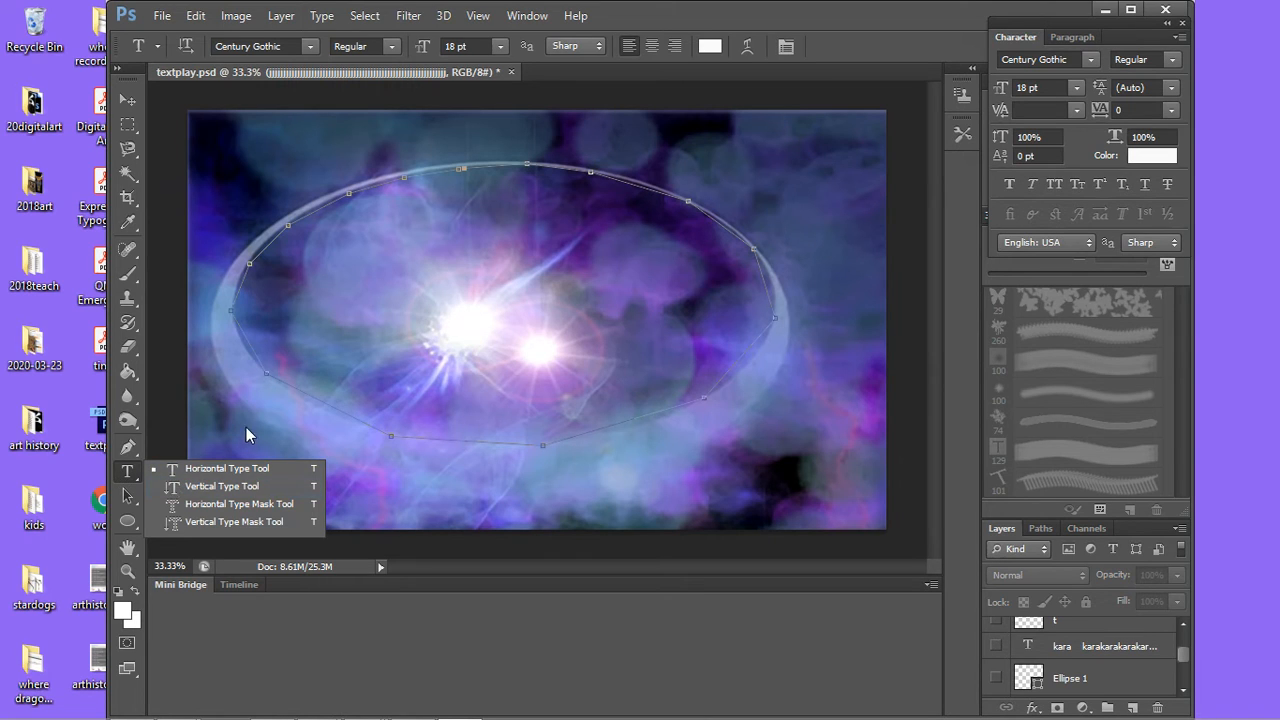
{"action": "left_click", "coordinate": [306, 385]}
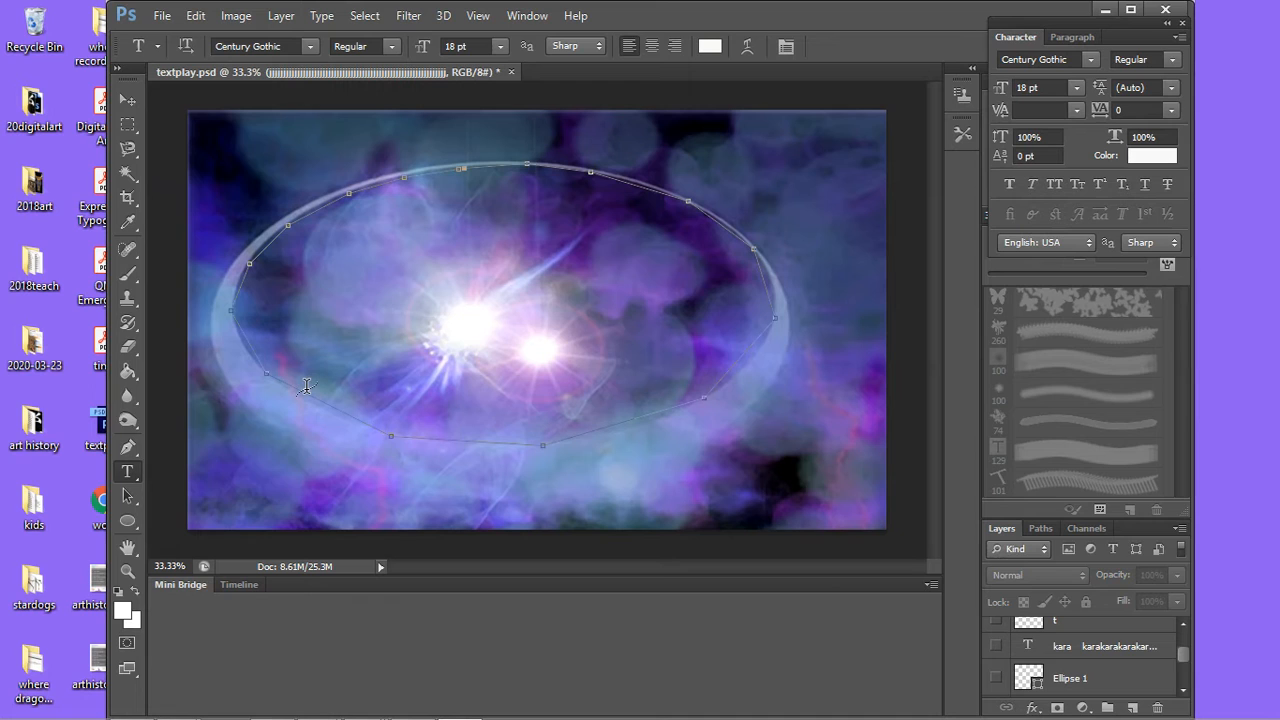
{"action": "left_click", "coordinate": [306, 385]}
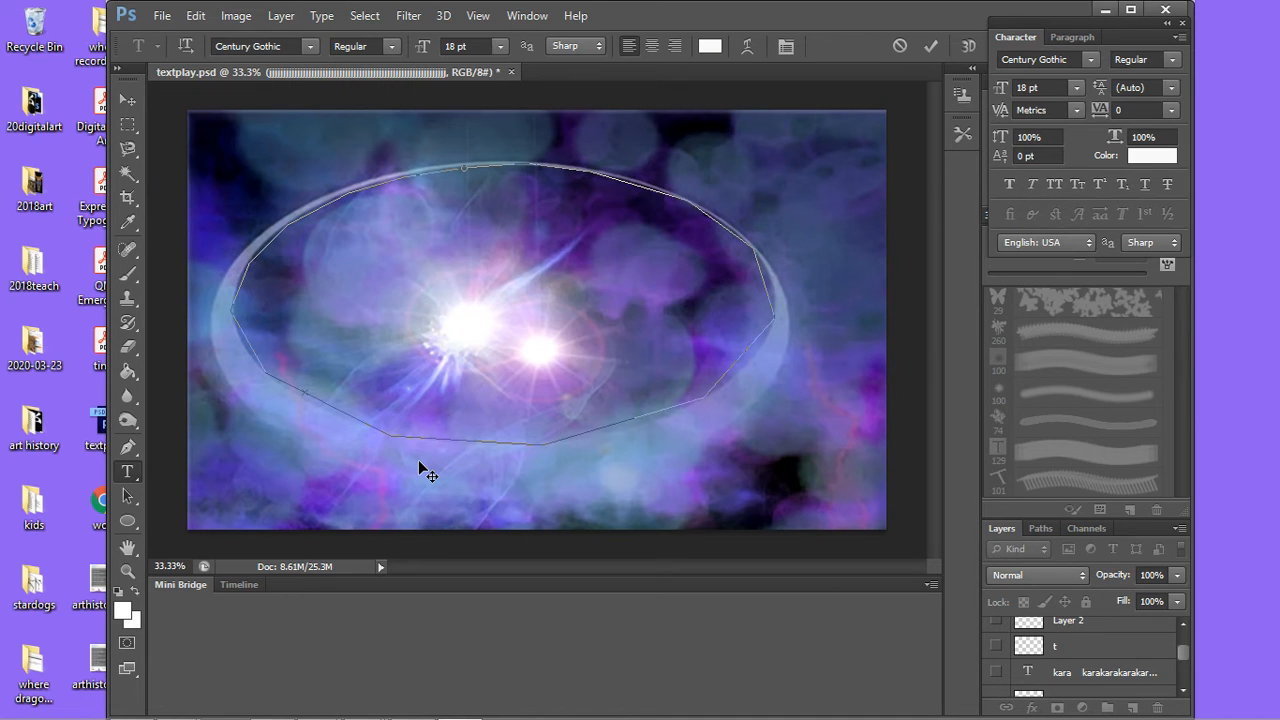
{"action": "type", "text": "kl:ikouityur6"}
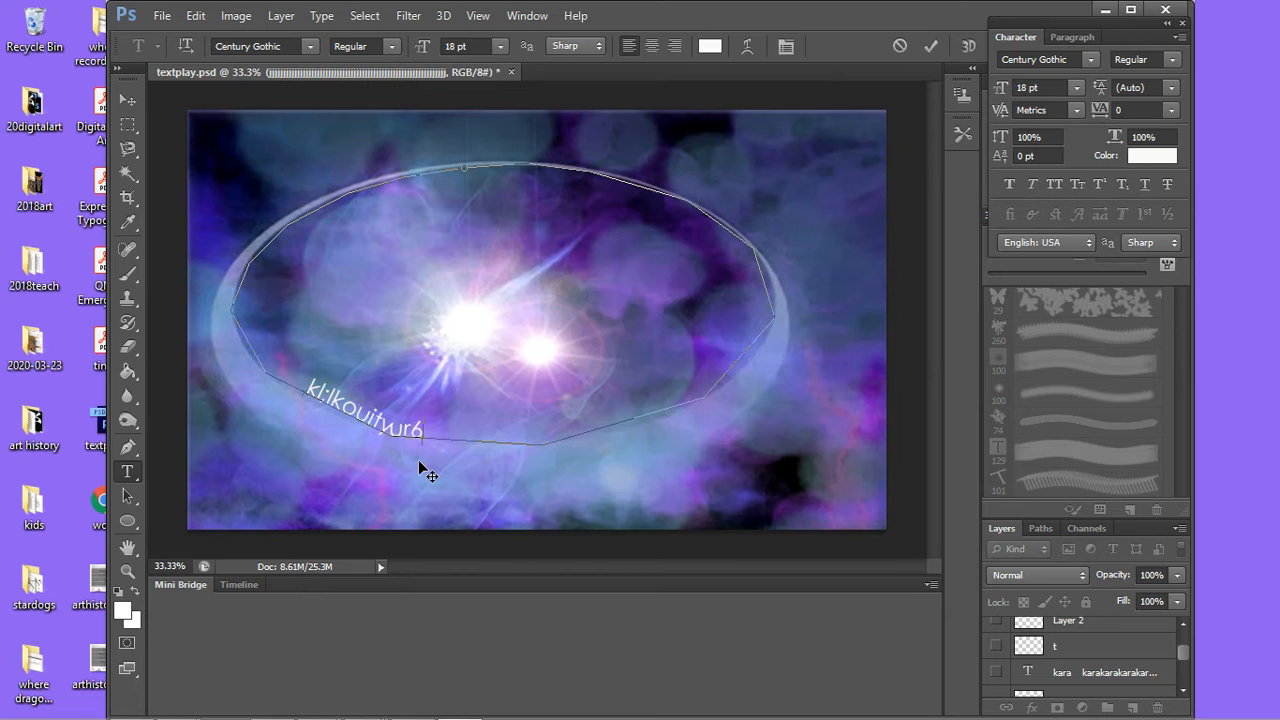
{"action": "type", "text": "uuoiuopipo"}
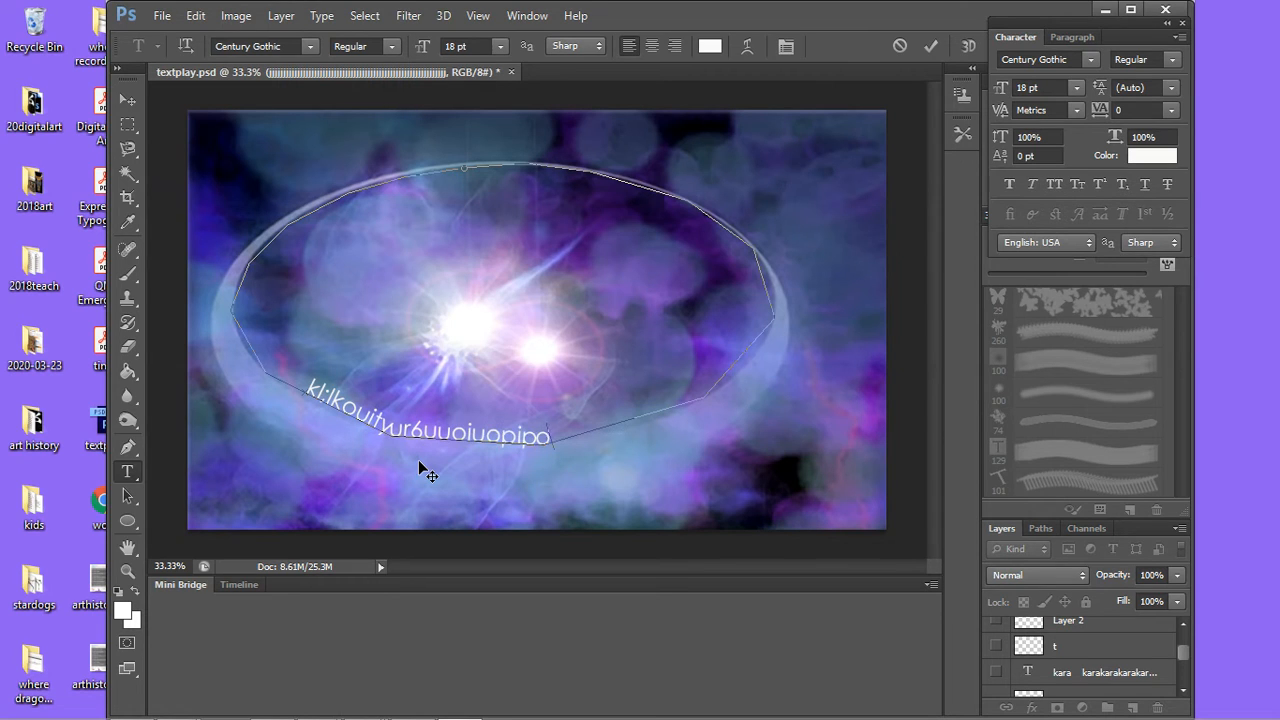
{"action": "type", "text": "po[p]["}
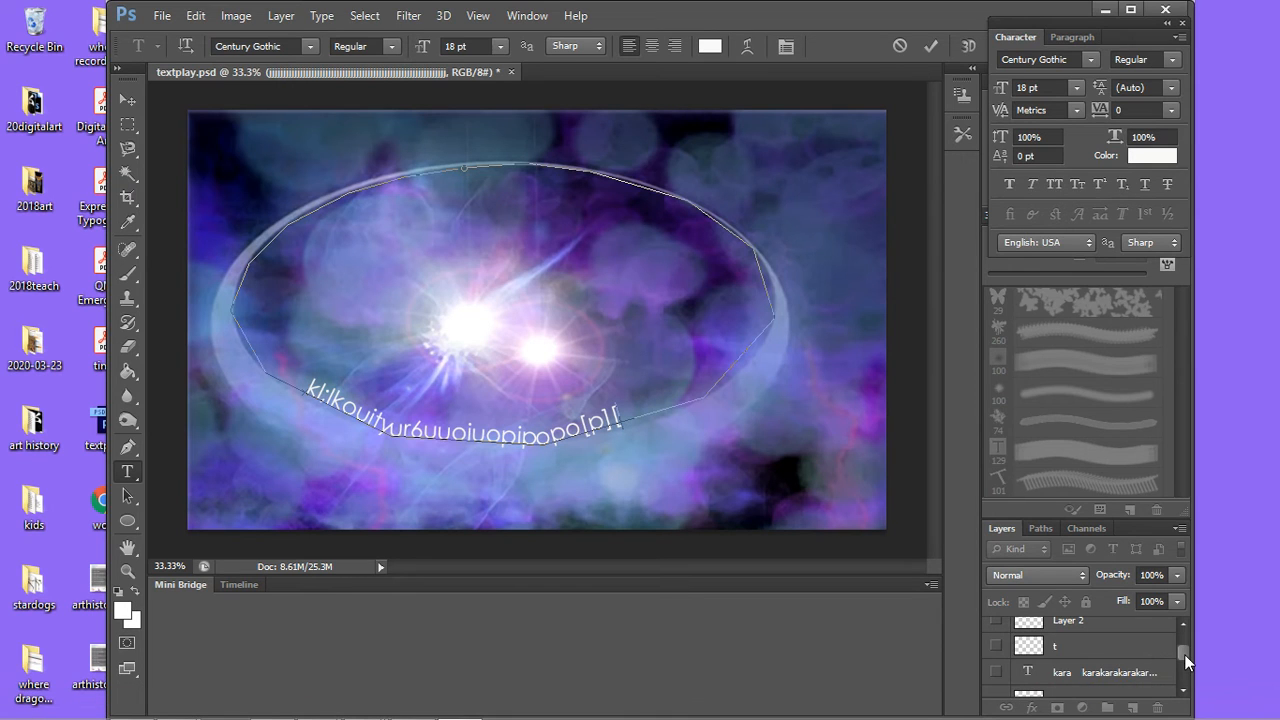
{"action": "left_click_drag", "start_coordinate": [1184, 654], "coordinate": [1183, 682]}
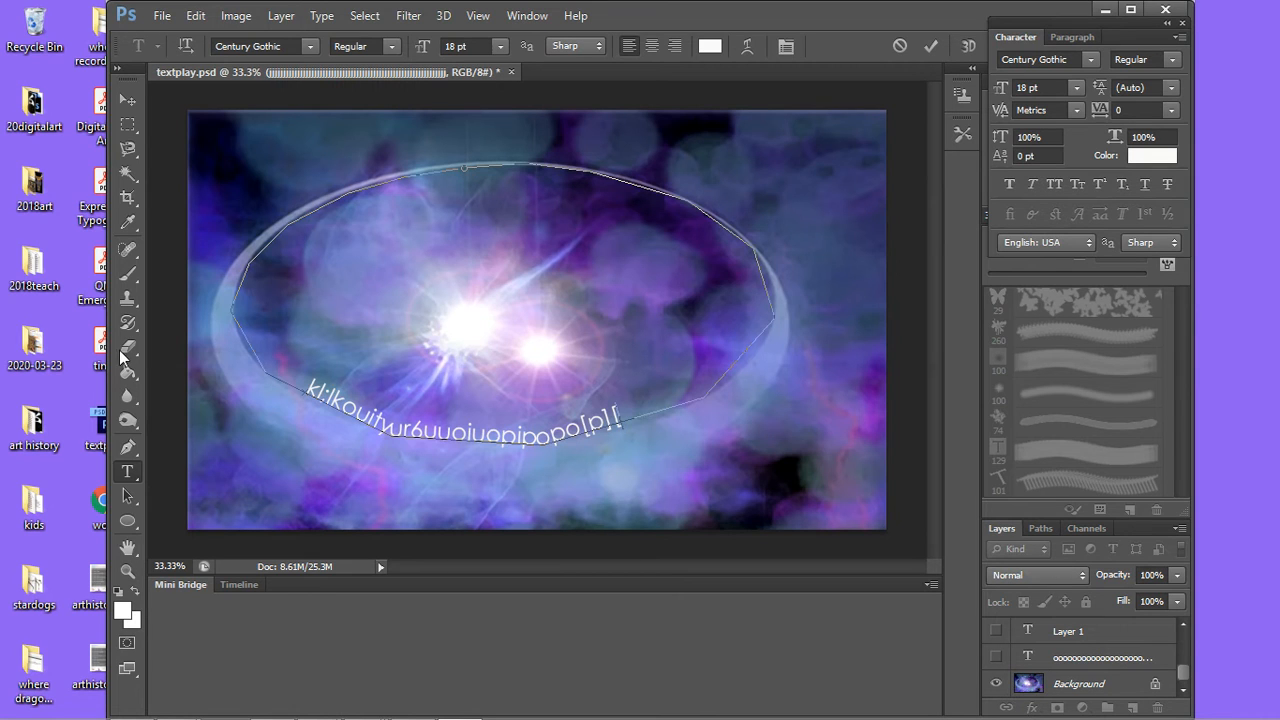
{"action": "left_click", "coordinate": [127, 447]}
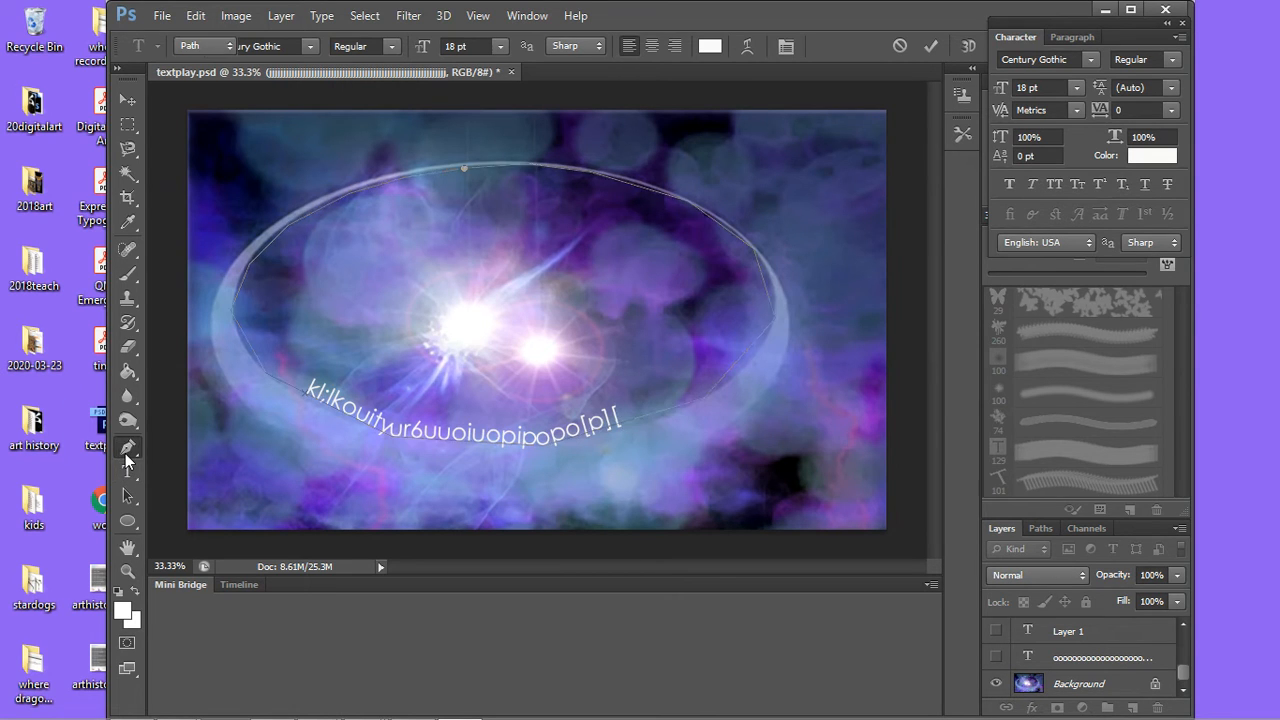
Step: Show the older ring-shaped text layer for comparison, and hide both it and the new path text layer
{"action": "left_click", "coordinate": [995, 656]}
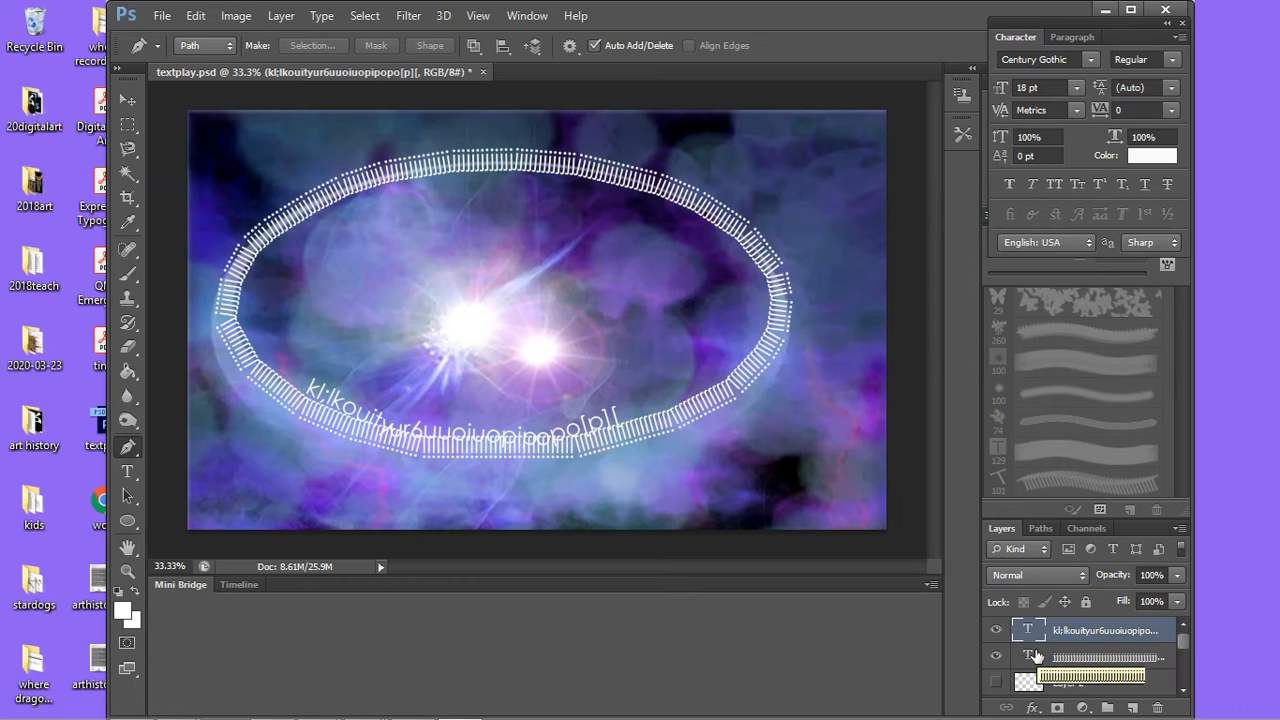
{"action": "left_click", "coordinate": [995, 657]}
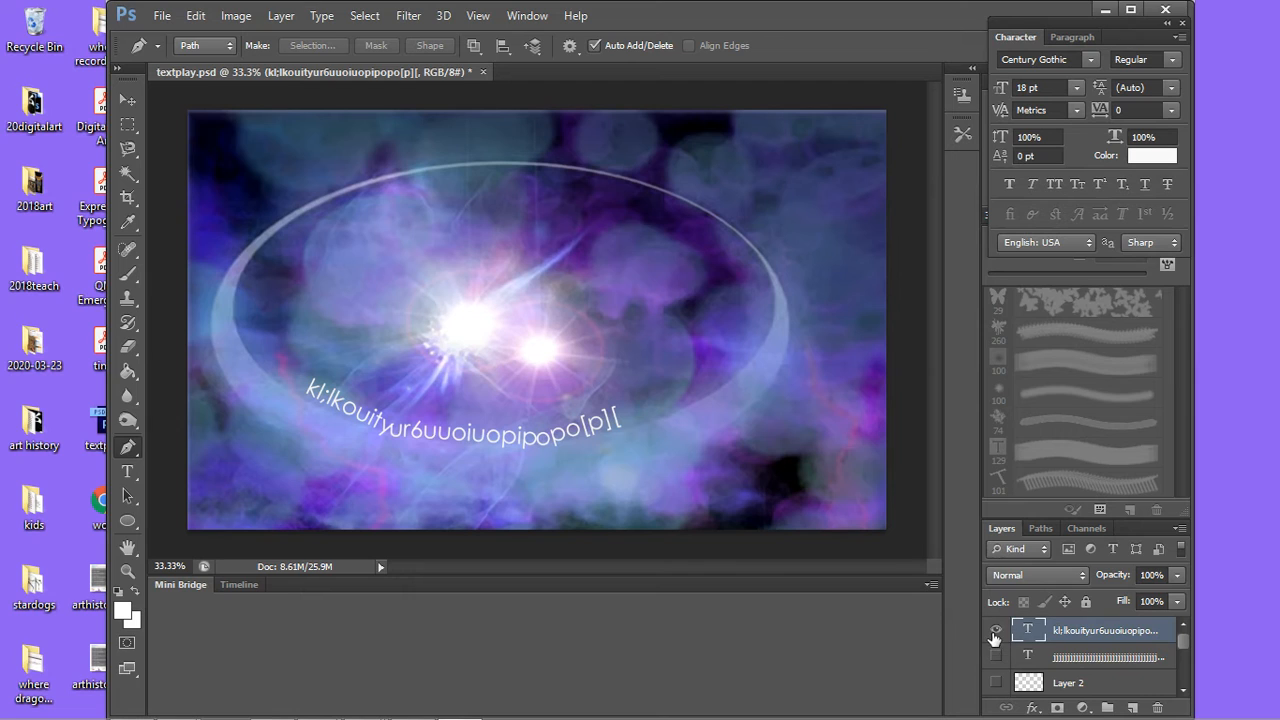
{"action": "left_click", "coordinate": [994, 632]}
{"action": "left_click", "coordinate": [994, 632]}
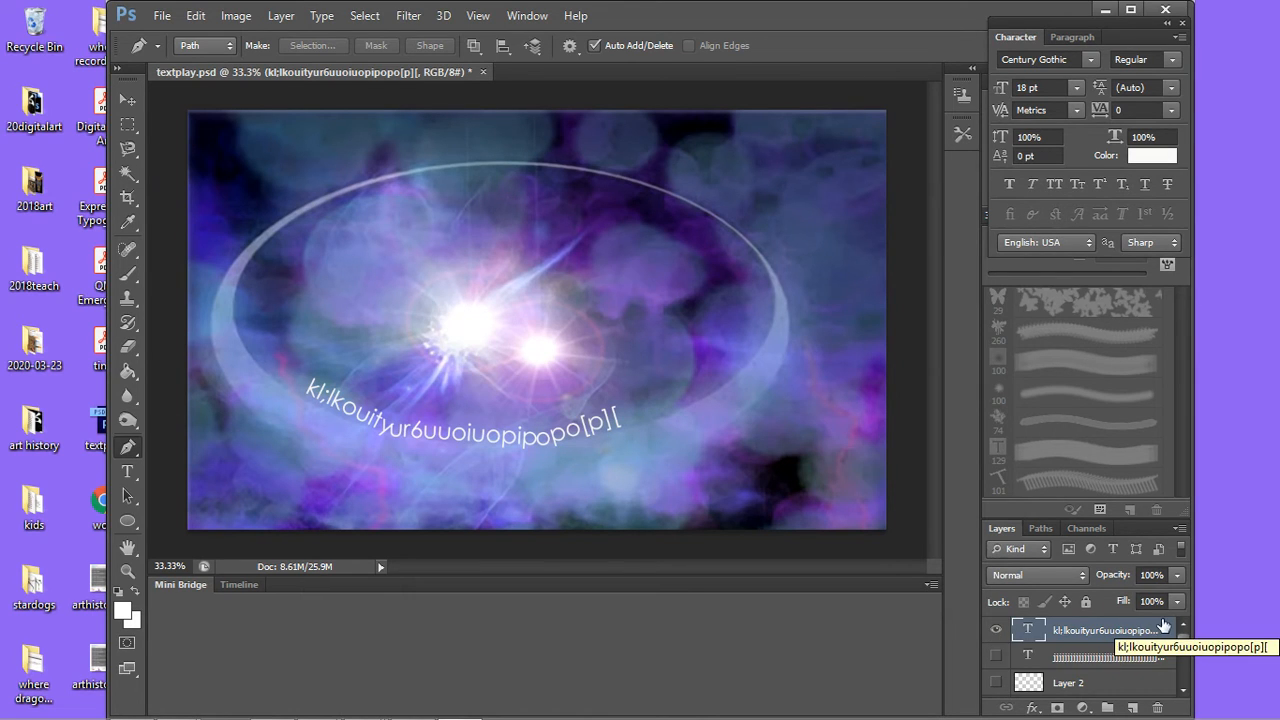
{"action": "left_click", "coordinate": [994, 632]}
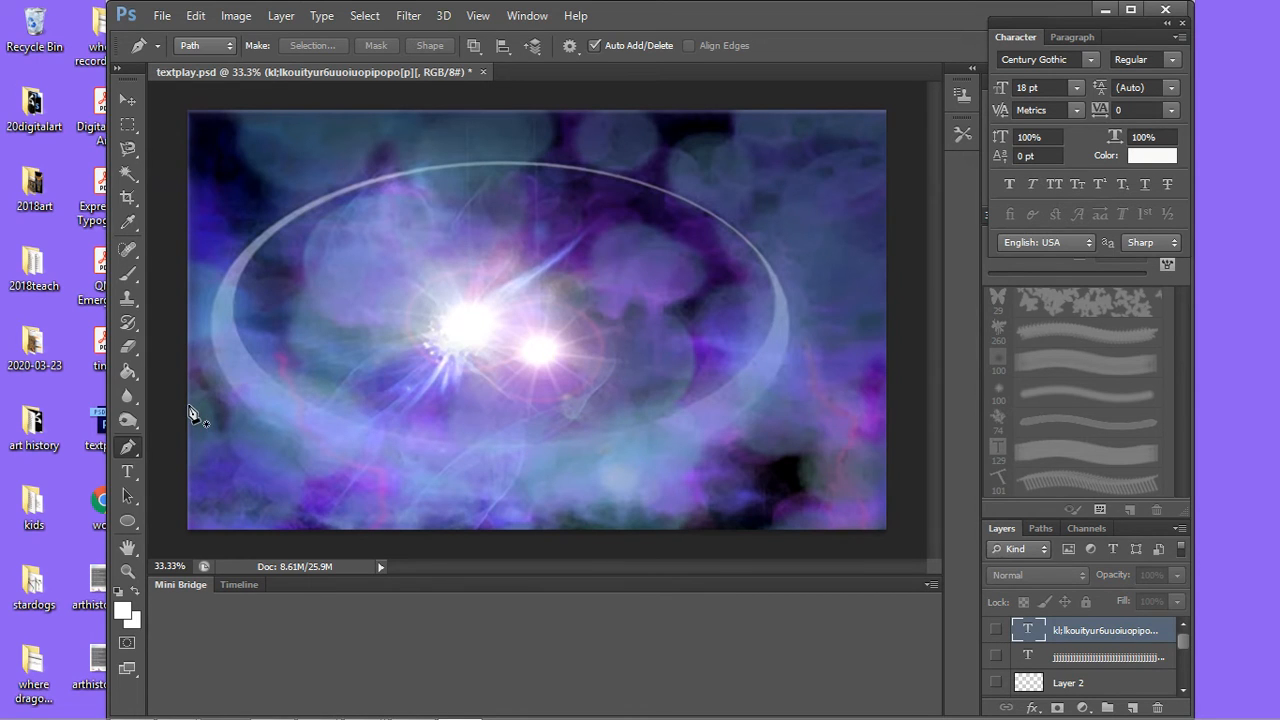
Step: Draw a sitting cat with the Custom Shape tool over the ring's center, about 513 px wide and 915 px high
{"action": "left_click", "coordinate": [127, 519]}
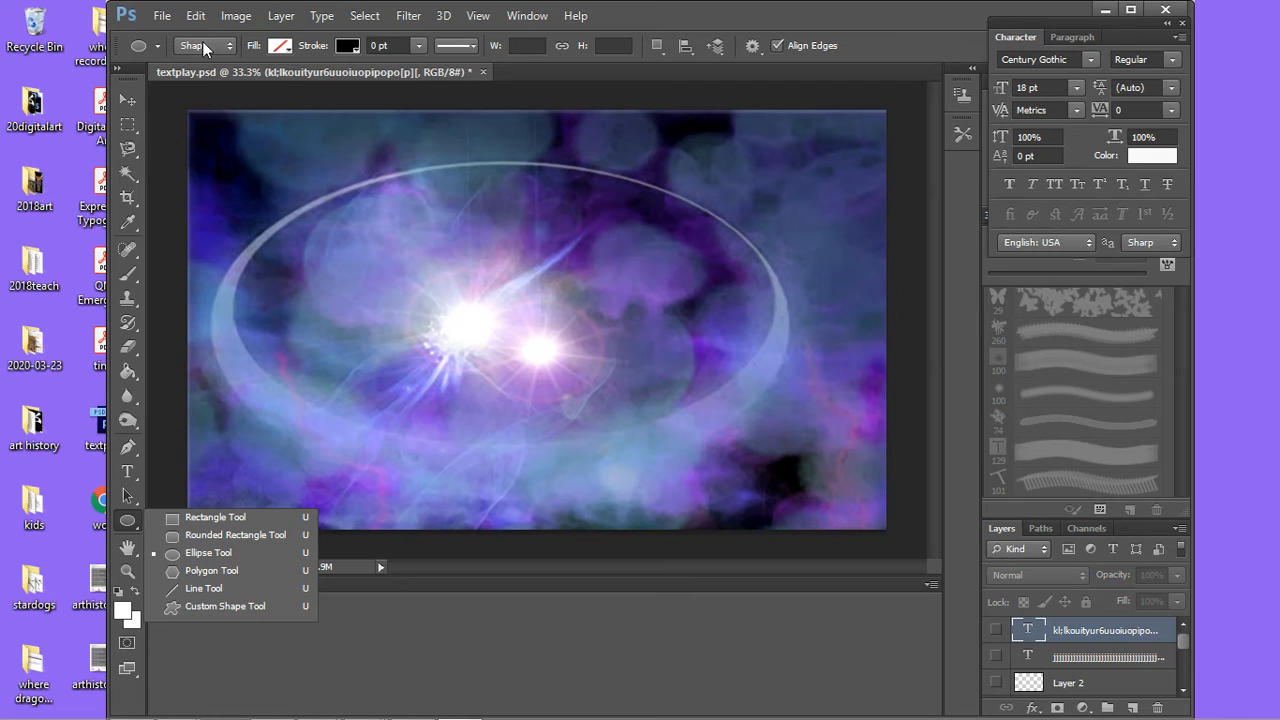
{"action": "left_click", "coordinate": [304, 606]}
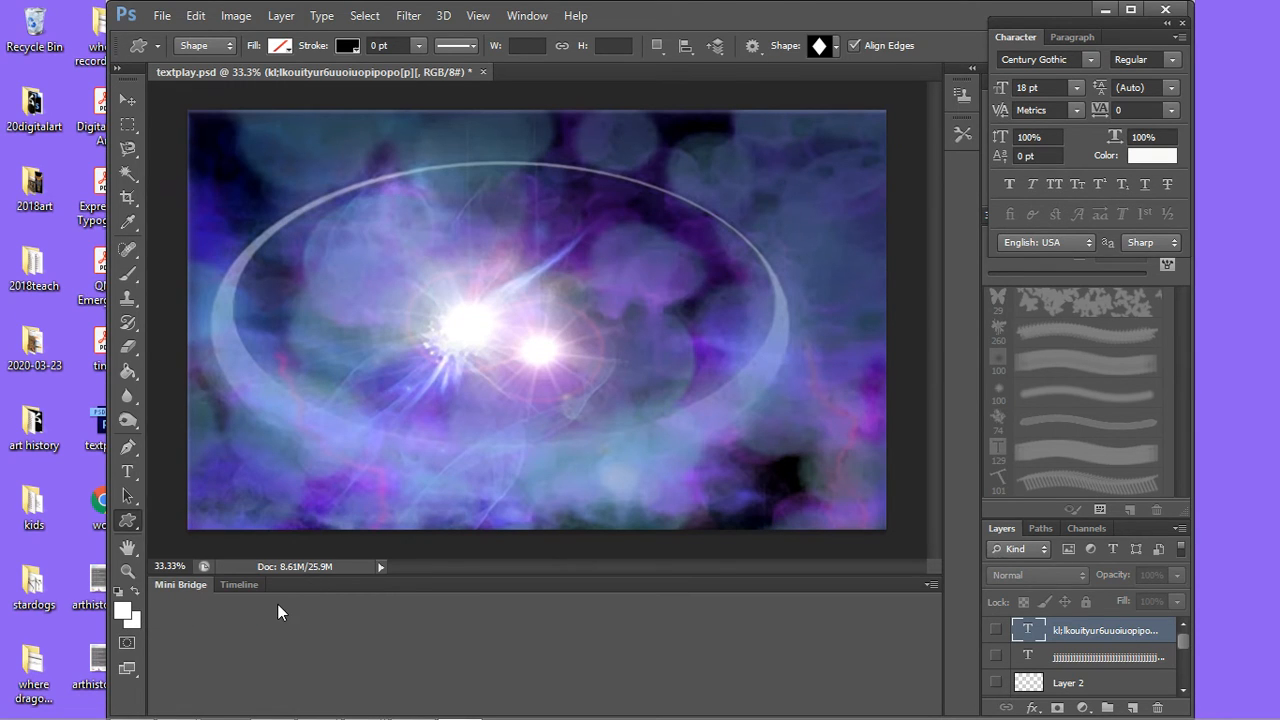
{"action": "left_click", "coordinate": [126, 526]}
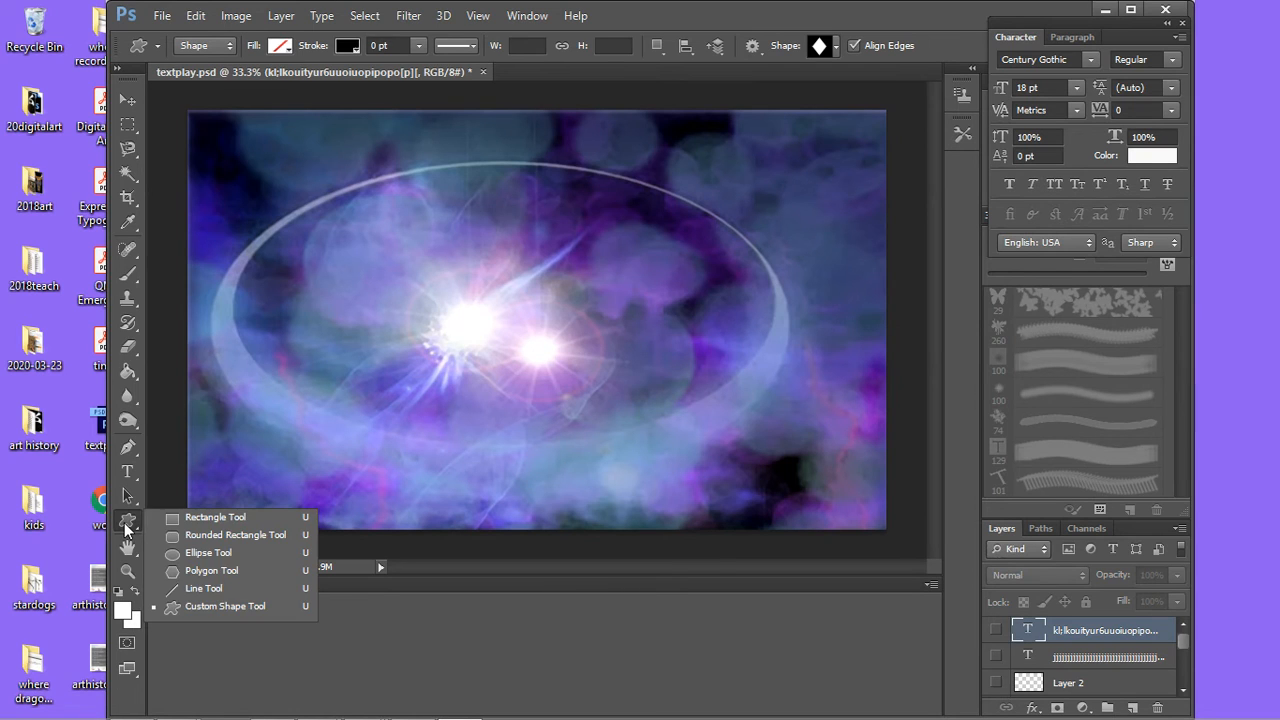
{"action": "left_click", "coordinate": [216, 607]}
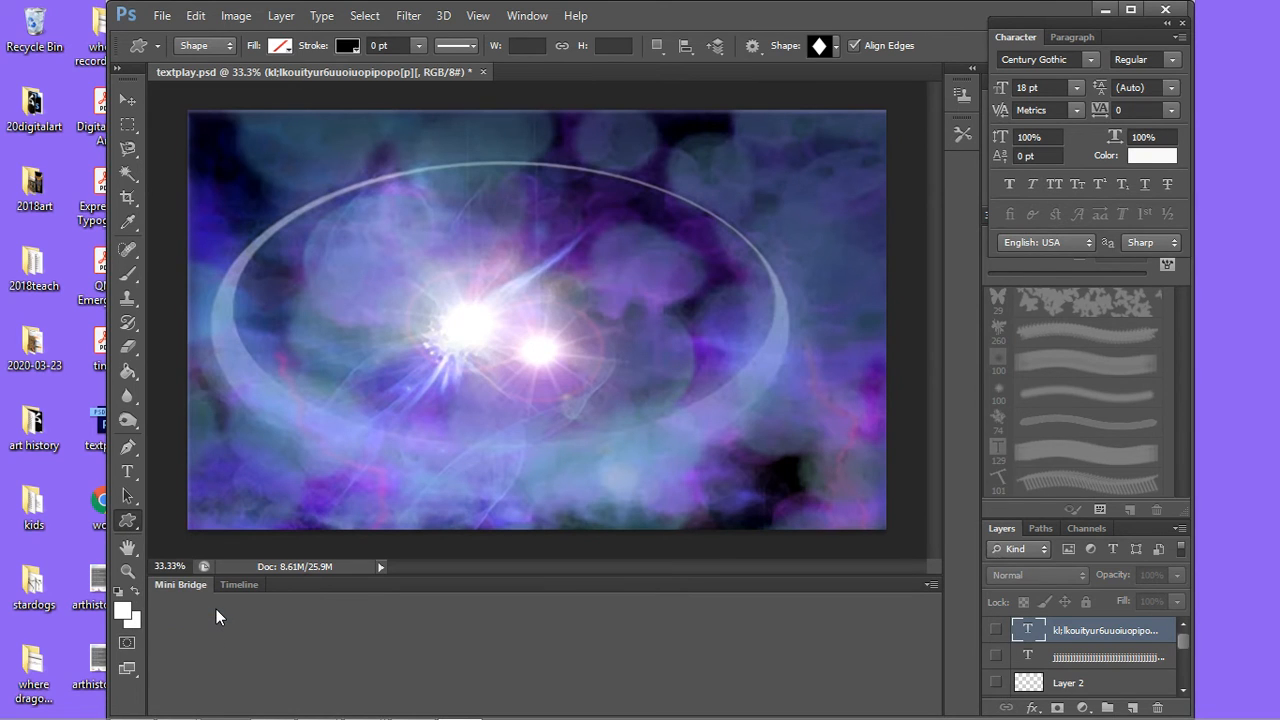
{"action": "left_click", "coordinate": [838, 47]}
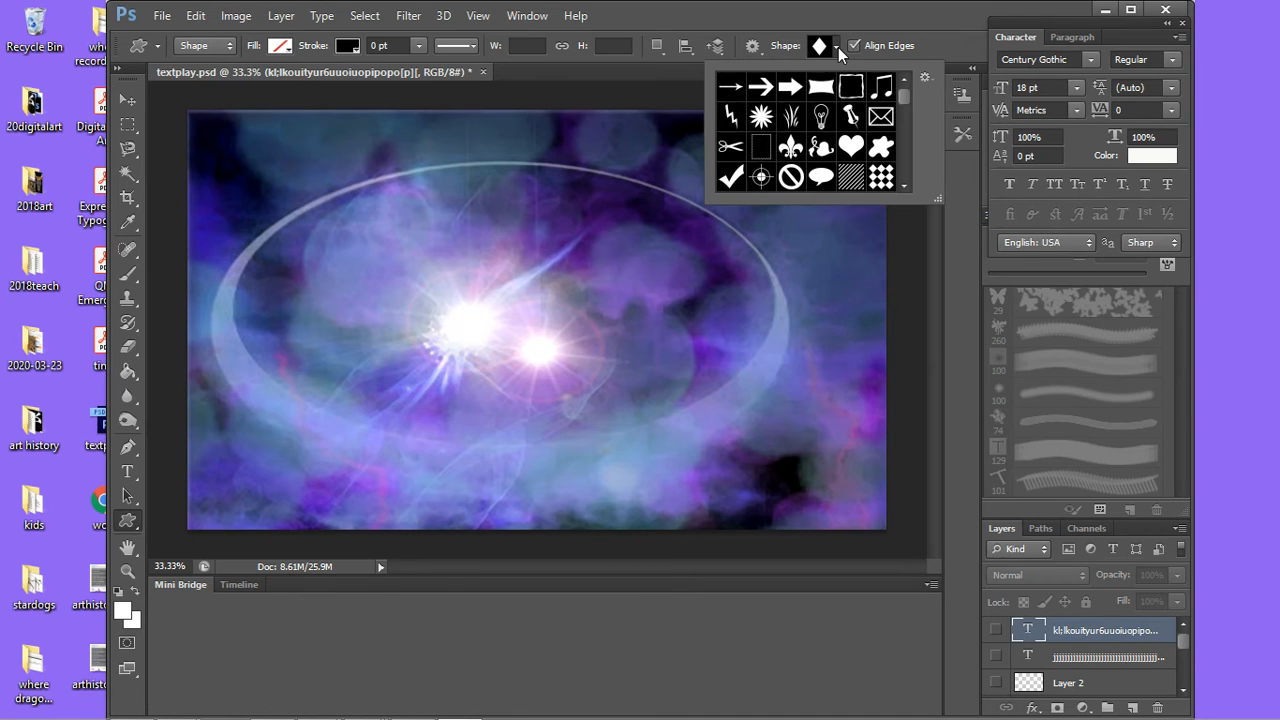
{"action": "right_click", "coordinate": [908, 98]}
{"action": "left_click", "coordinate": [904, 100]}
{"action": "left_click_drag", "start_coordinate": [902, 102], "coordinate": [900, 106]}
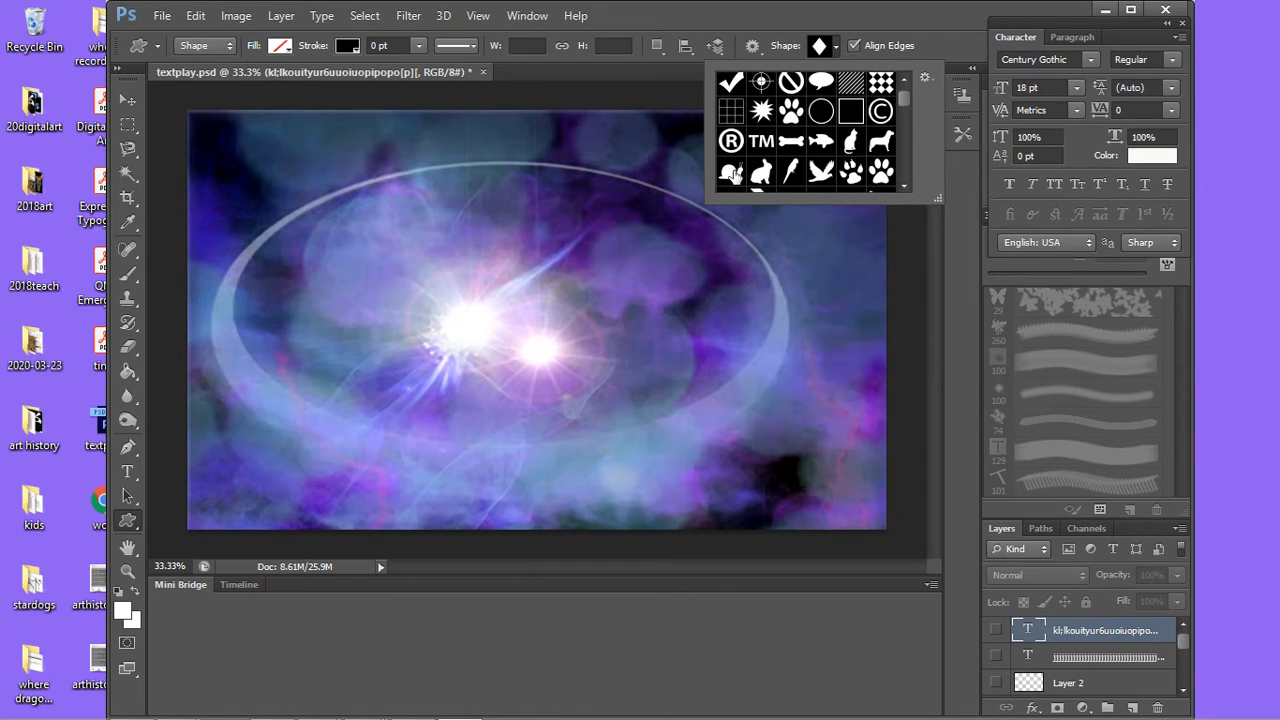
{"action": "left_click", "coordinate": [855, 145]}
{"action": "left_click_drag", "start_coordinate": [411, 161], "coordinate": [570, 444]}
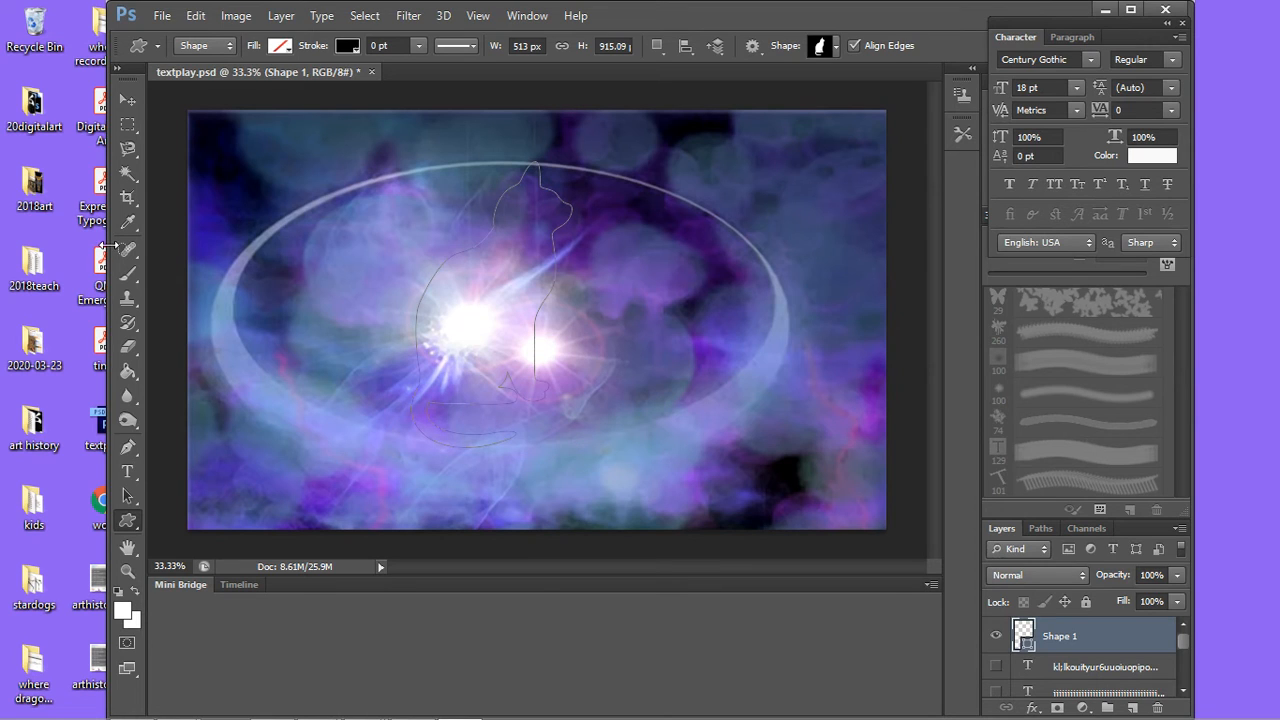
Step: Start a text area inside the cat outline, set the font size to 10 pt, and enter the word "cat"
{"action": "left_click", "coordinate": [136, 469]}
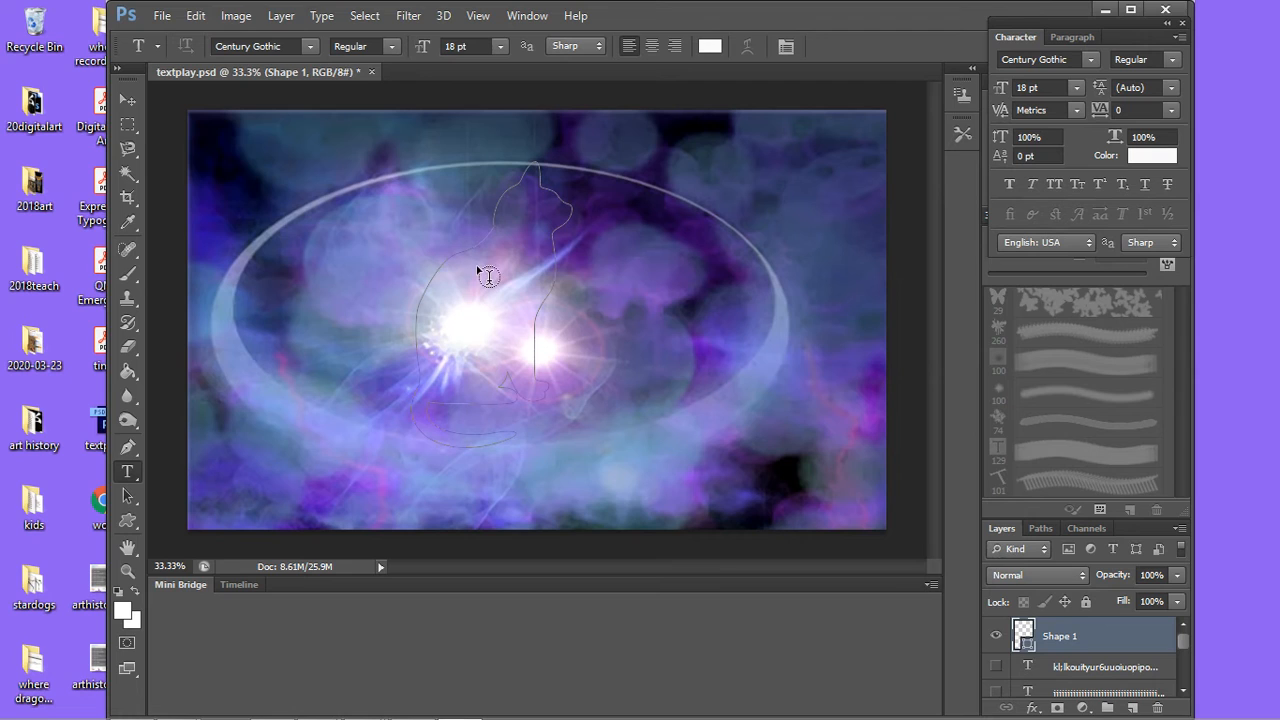
{"action": "left_click", "coordinate": [513, 218]}
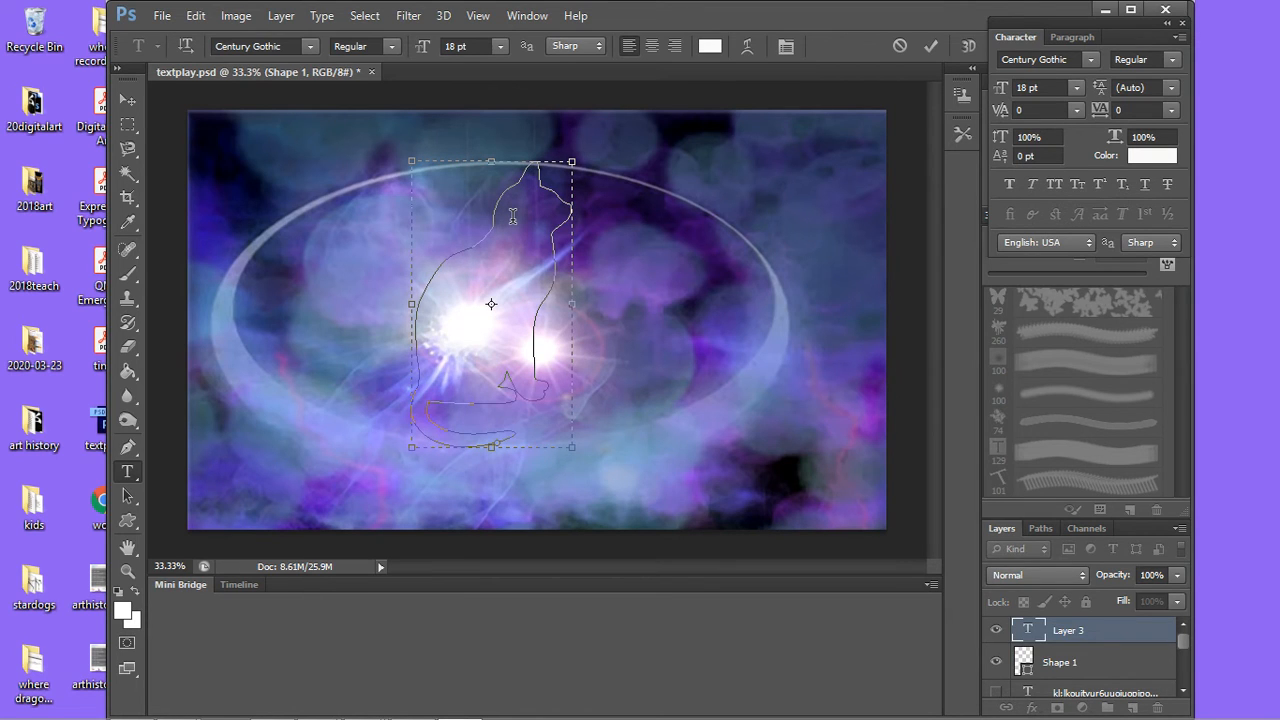
{"action": "left_click", "coordinate": [501, 47]}
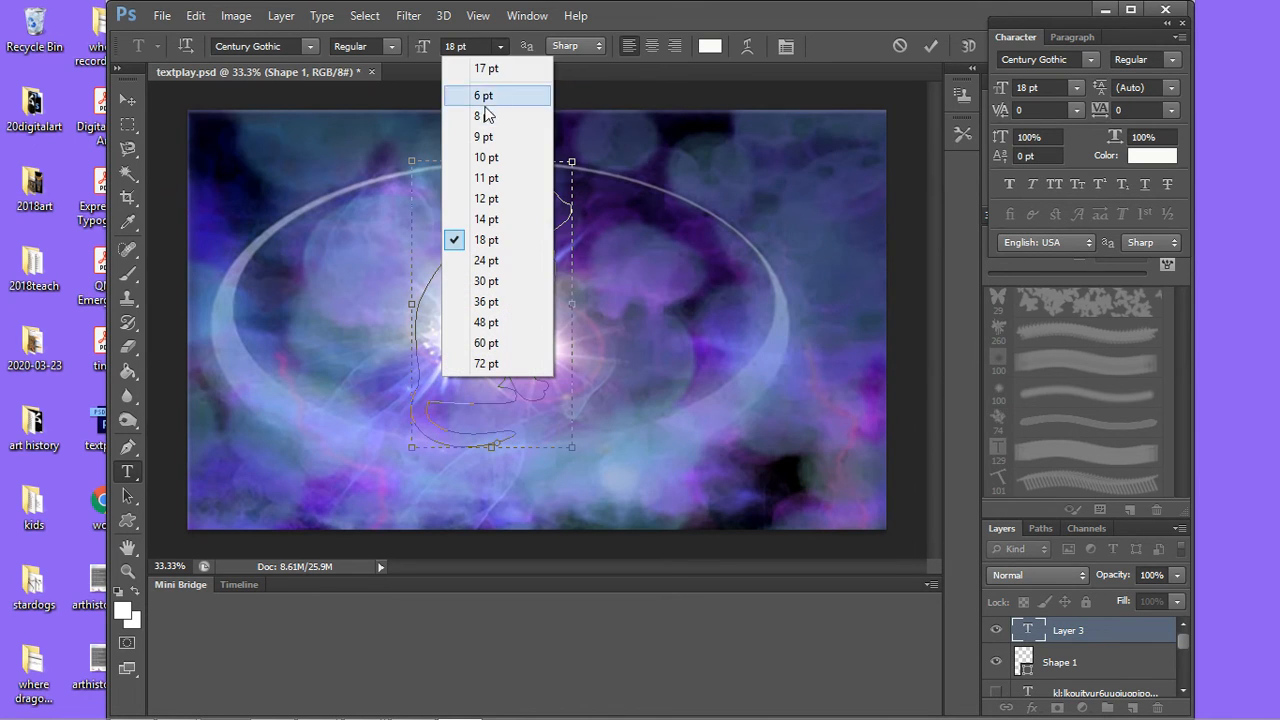
{"action": "left_click", "coordinate": [485, 156]}
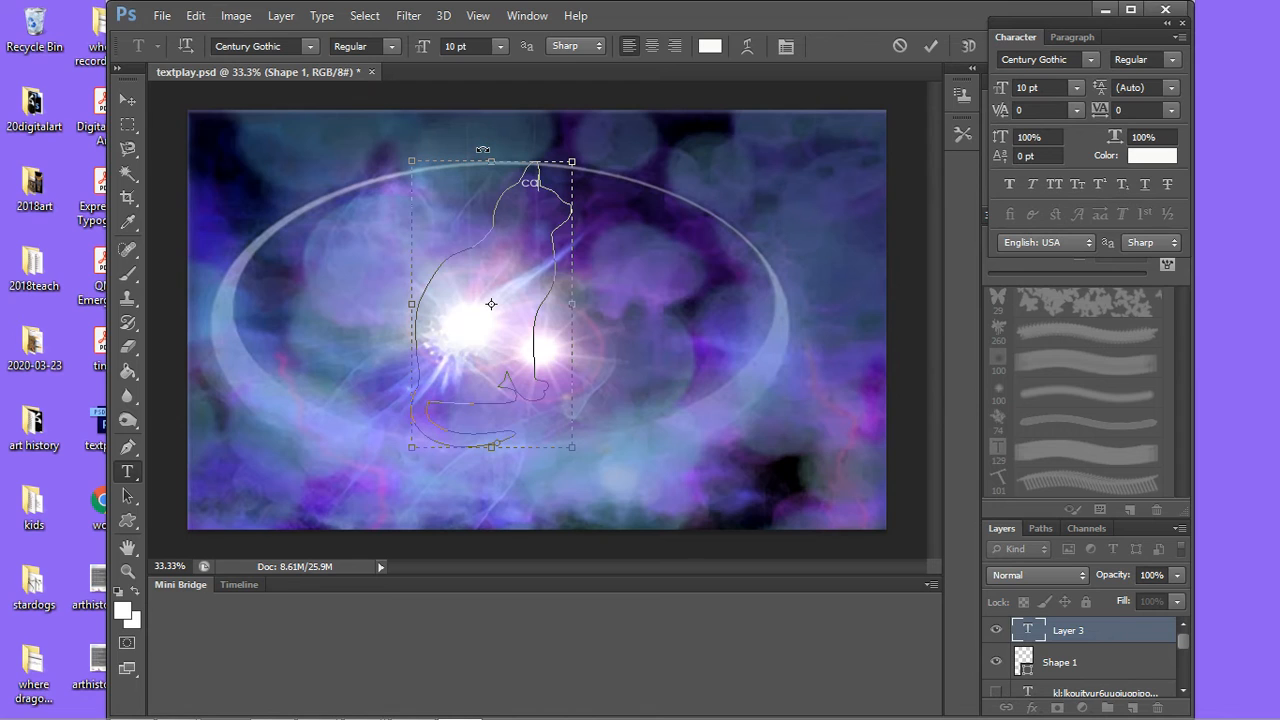
{"action": "type", "text": "cat"}
Step: Copy the word "cat" and paste it repeatedly until the text fills the cat outline down to the tail
{"action": "left_click_drag", "start_coordinate": [531, 202], "coordinate": [500, 192]}
{"action": "key", "text": "ctrl+c"}
{"action": "left_click", "coordinate": [478, 210]}
{"action": "key", "text": "ctrl+v"}
{"action": "key", "text": "ctrl+v"}
{"action": "key", "text": "ctrl+v"}
{"action": "key", "text": "ctrl+v"}
{"action": "key", "text": "ctrl+v"}
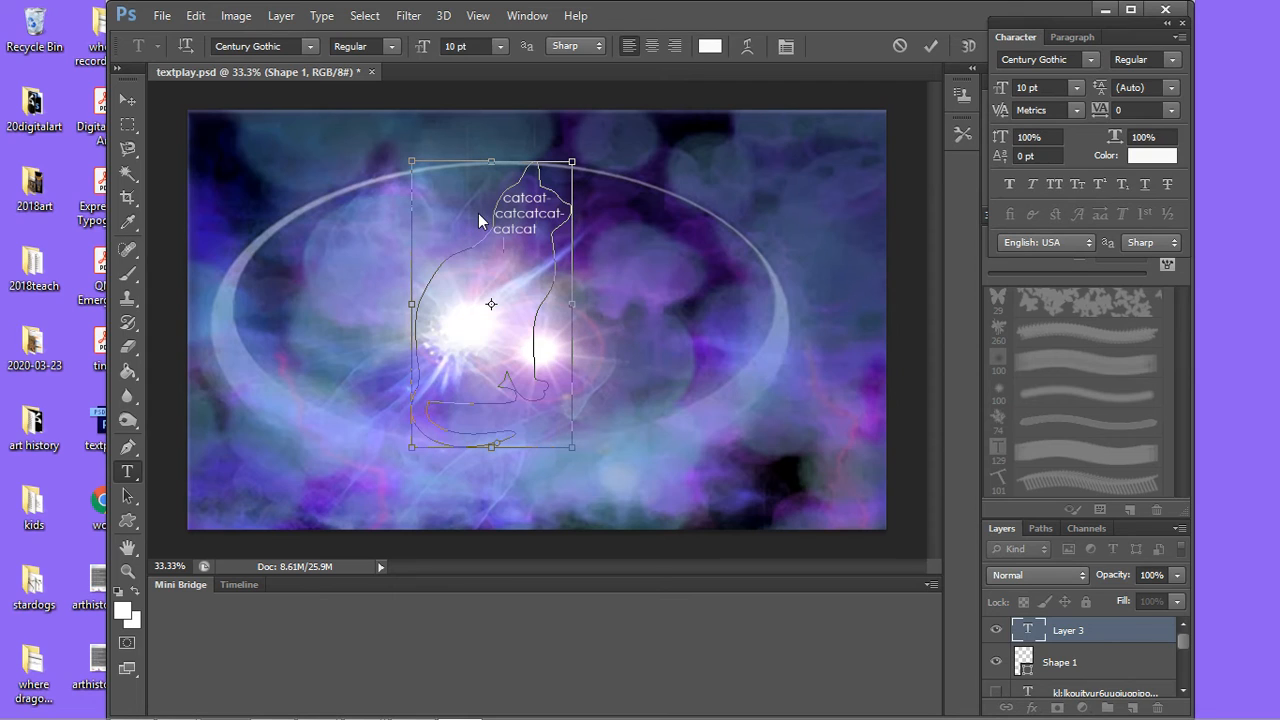
{"action": "key", "text": "ctrl+v"}
{"action": "key", "text": "ctrl+v"}
{"action": "key", "text": "ctrl+v"}
{"action": "key", "text": "ctrl+v"}
{"action": "key", "text": "ctrl+v"}
{"action": "key", "text": "ctrl+v"}
{"action": "key", "text": "ctrl+v"}
{"action": "key", "text": "ctrl+v"}
{"action": "key", "text": "ctrl+v"}
{"action": "key", "text": "ctrl+v"}
{"action": "key", "text": "ctrl+v"}
{"action": "key", "text": "ctrl+v"}
{"action": "key", "text": "ctrl+v"}
{"action": "key", "text": "ctrl+v"}
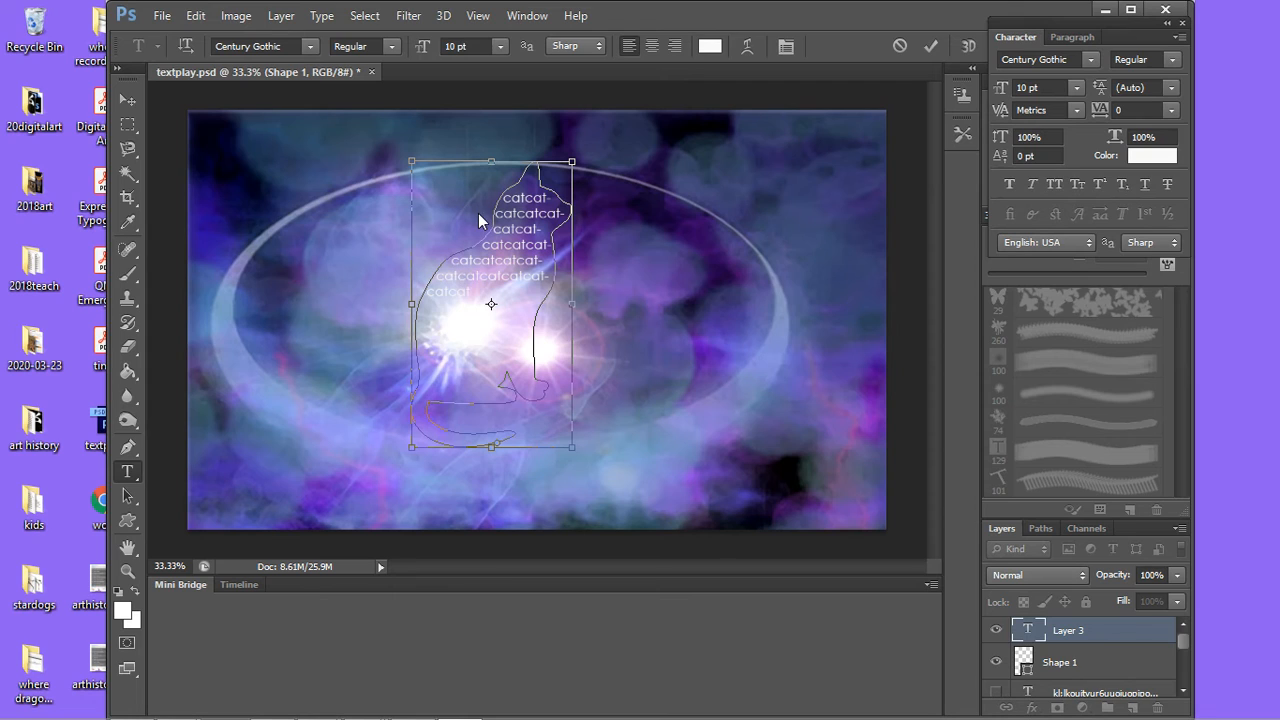
{"action": "key", "text": "ctrl+v"}
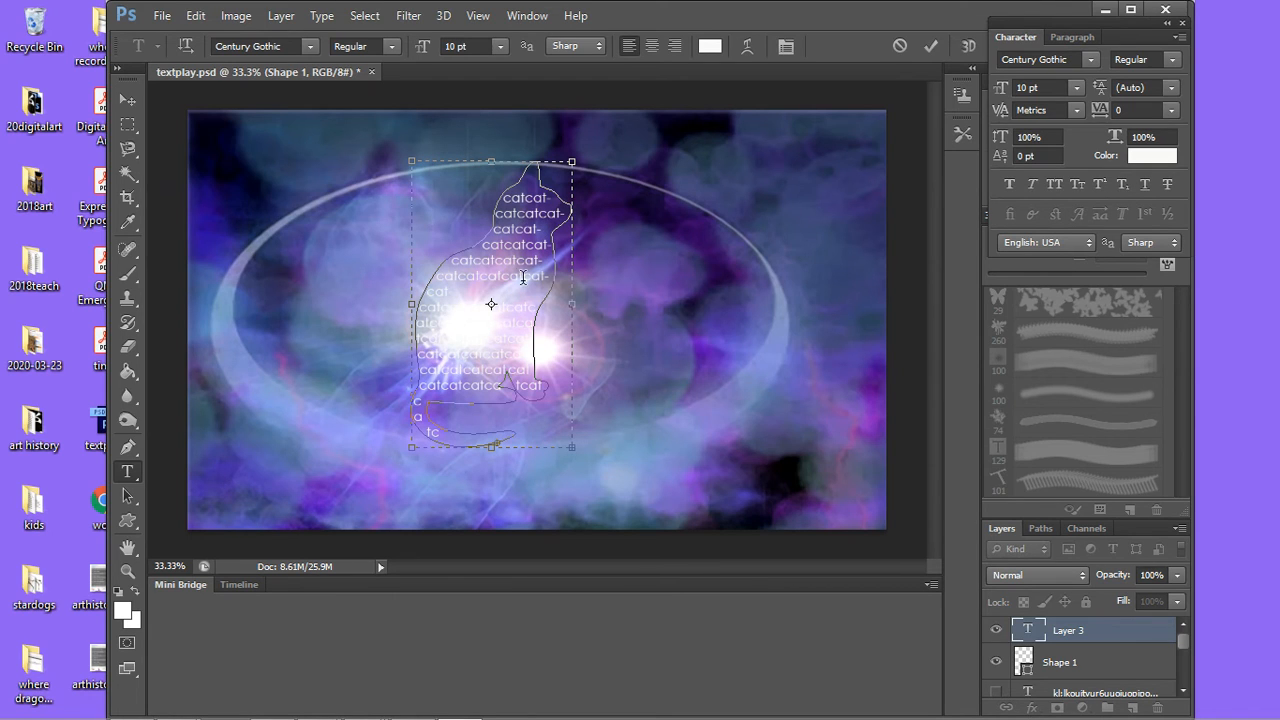
Step: Try to set the cat text's leading to 4 pt with no text selected
{"action": "left_click", "coordinate": [787, 48]}
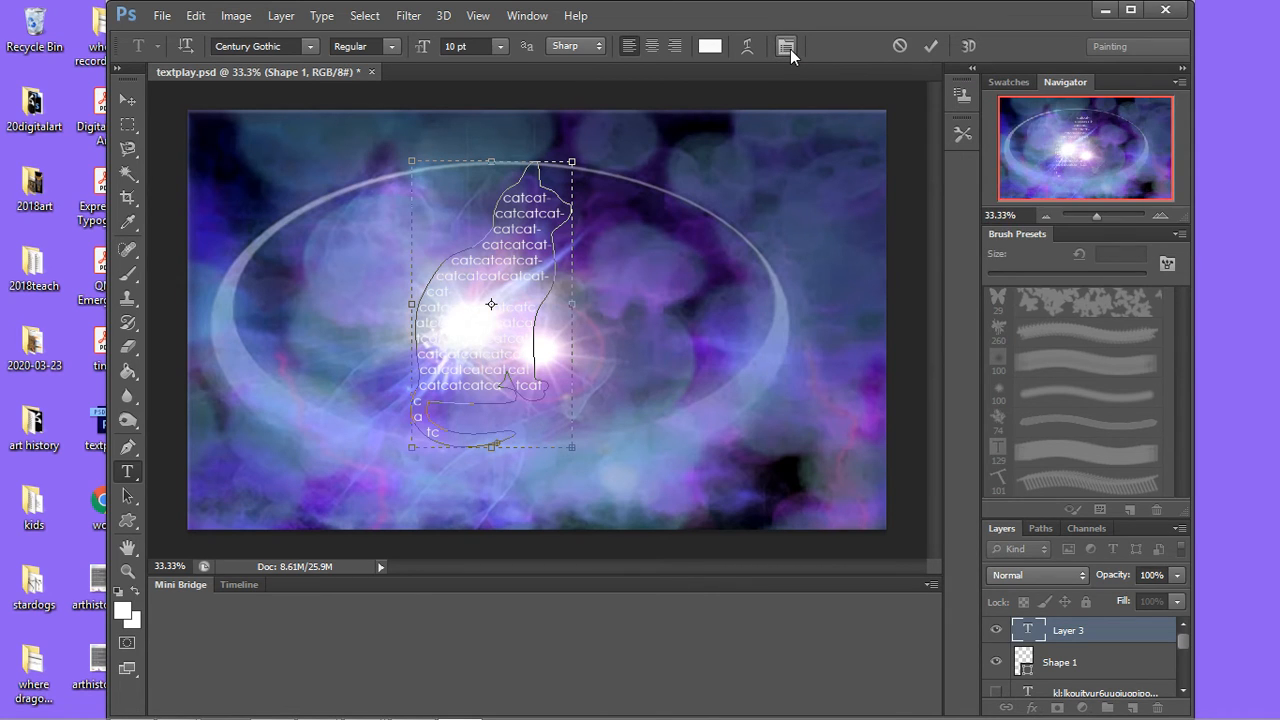
{"action": "left_click", "coordinate": [790, 50]}
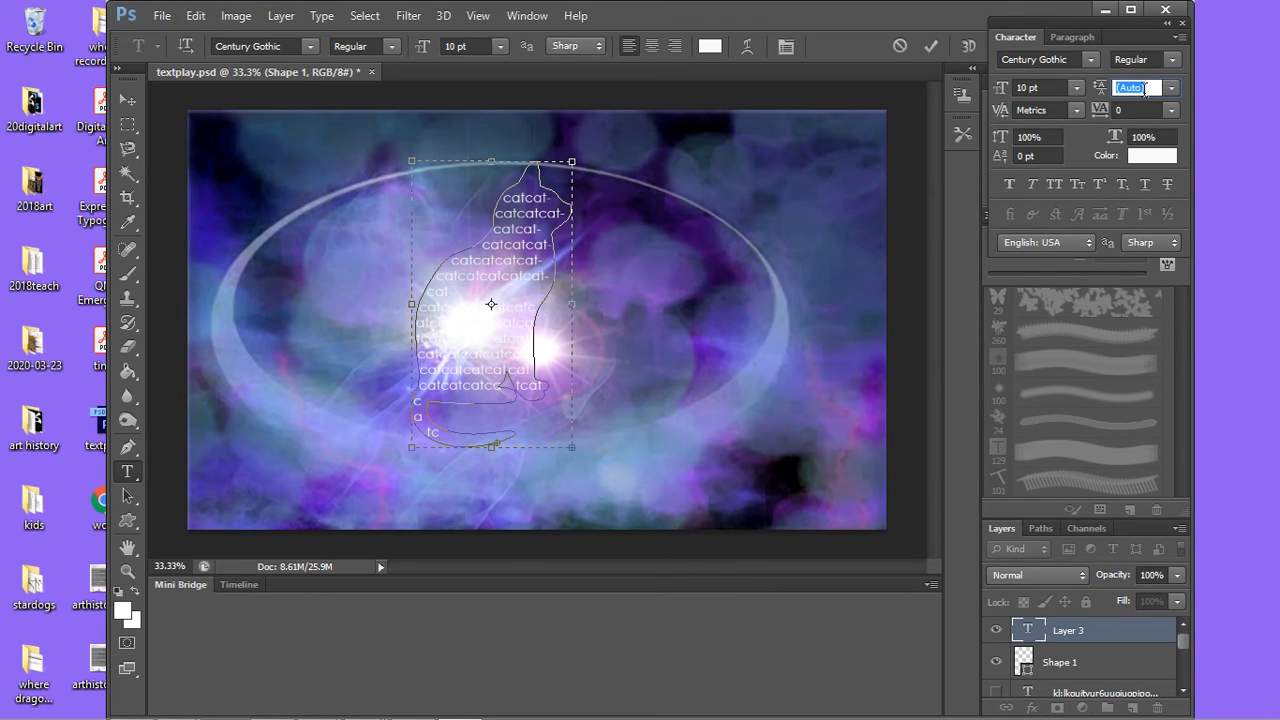
{"action": "left_click", "coordinate": [1174, 92]}
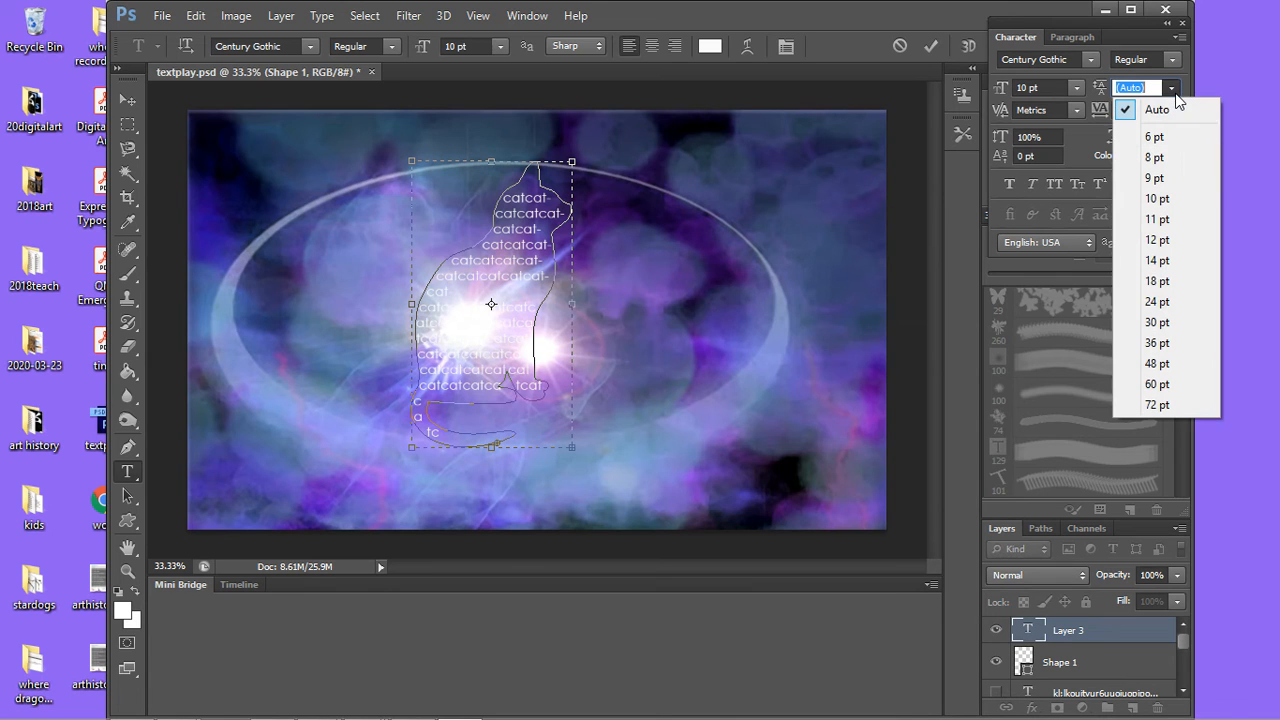
{"action": "left_click", "coordinate": [1167, 89]}
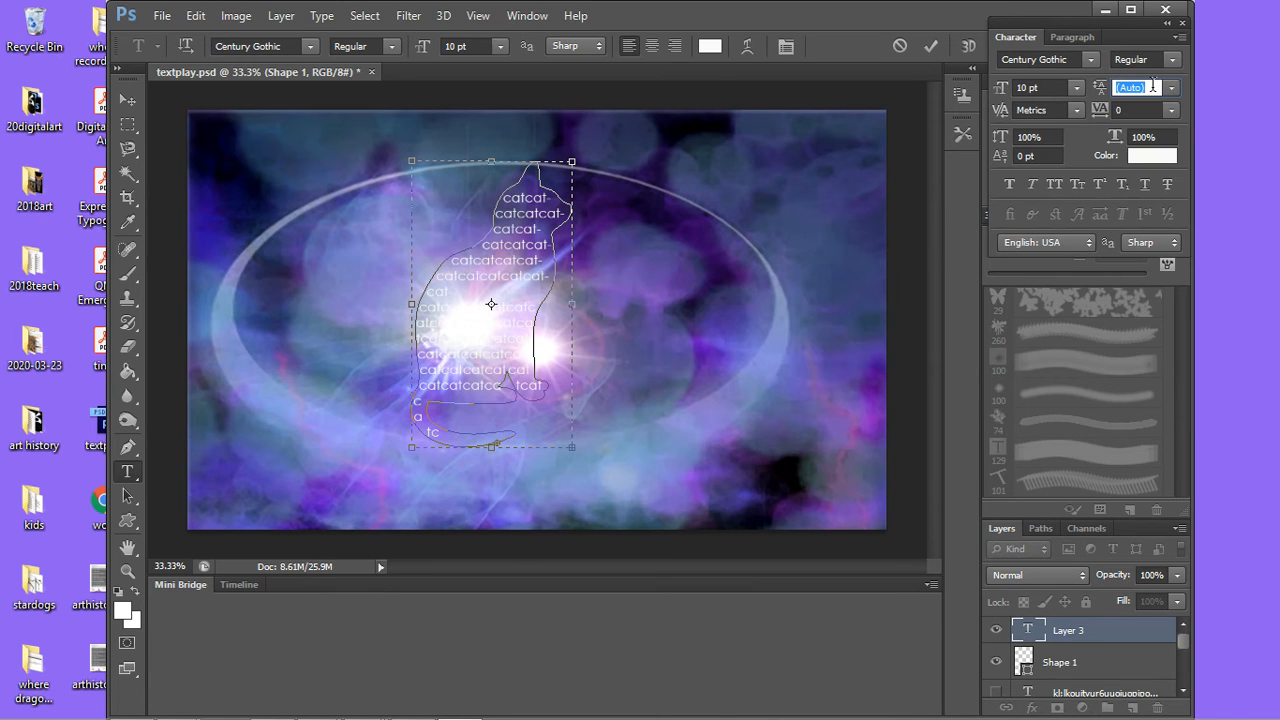
{"action": "left_click", "coordinate": [1171, 90]}
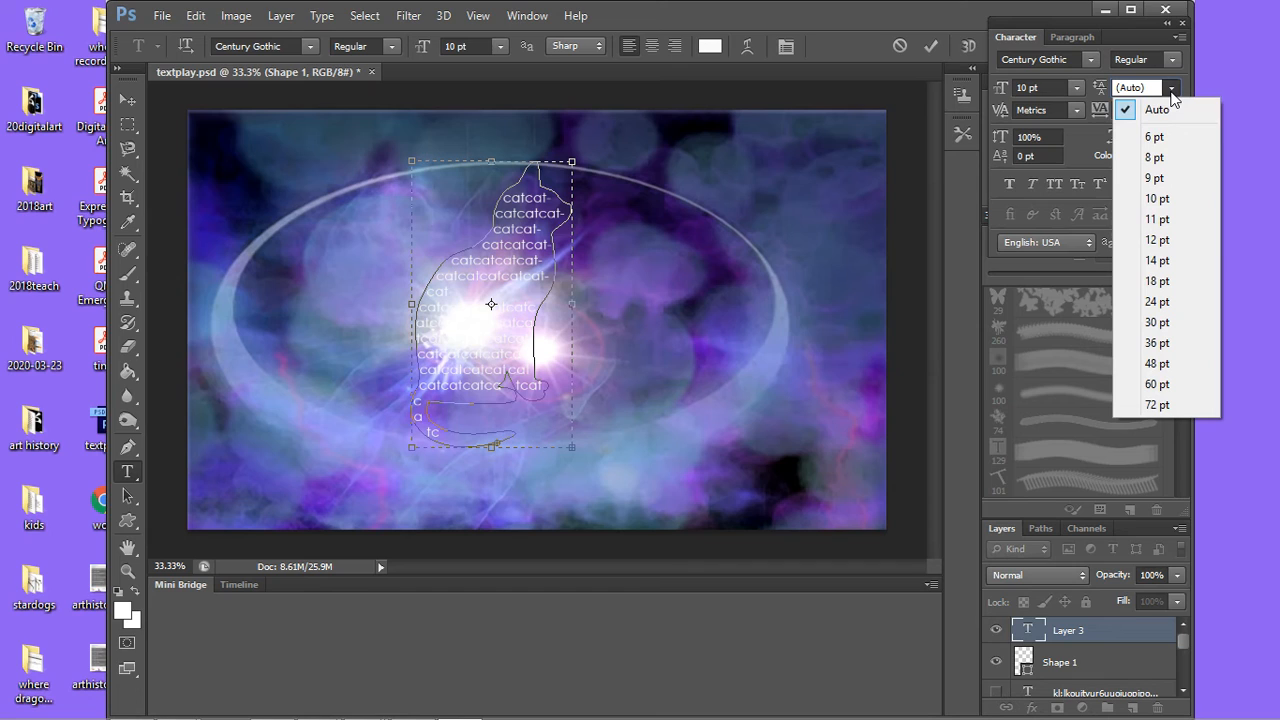
{"action": "left_click", "coordinate": [1172, 92]}
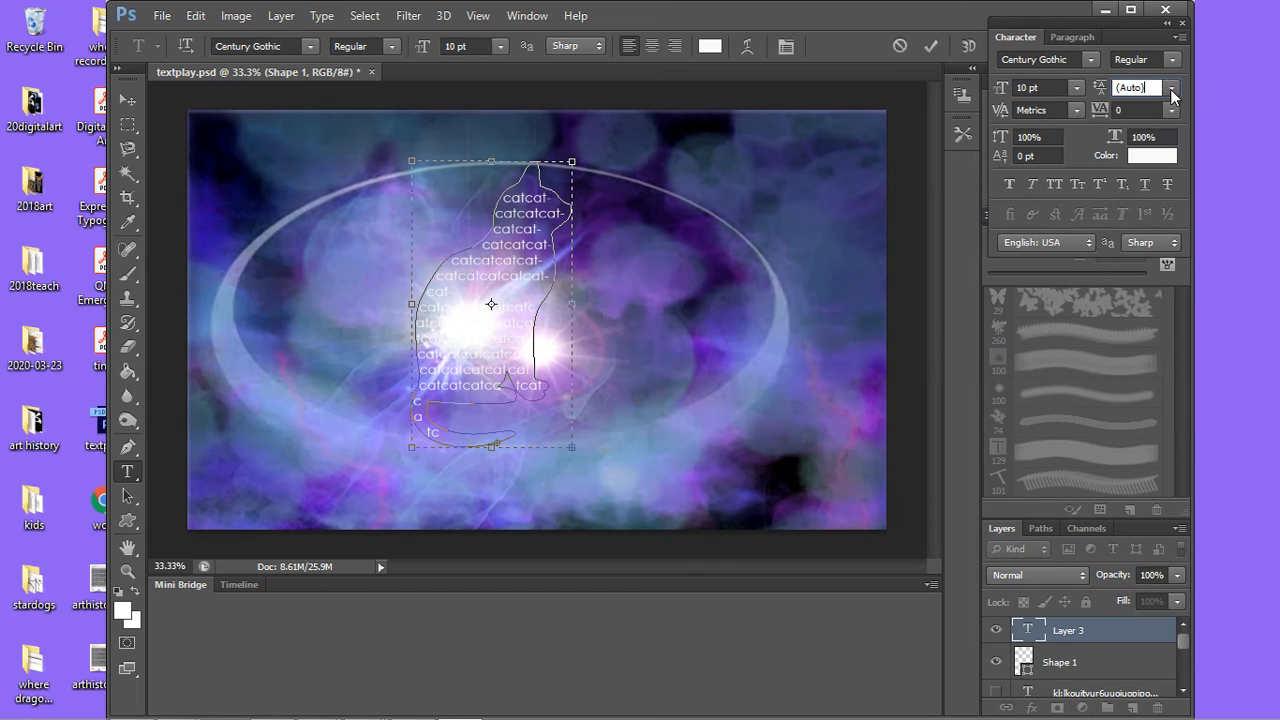
{"action": "left_click", "coordinate": [1104, 88]}
{"action": "type", "text": "4"}
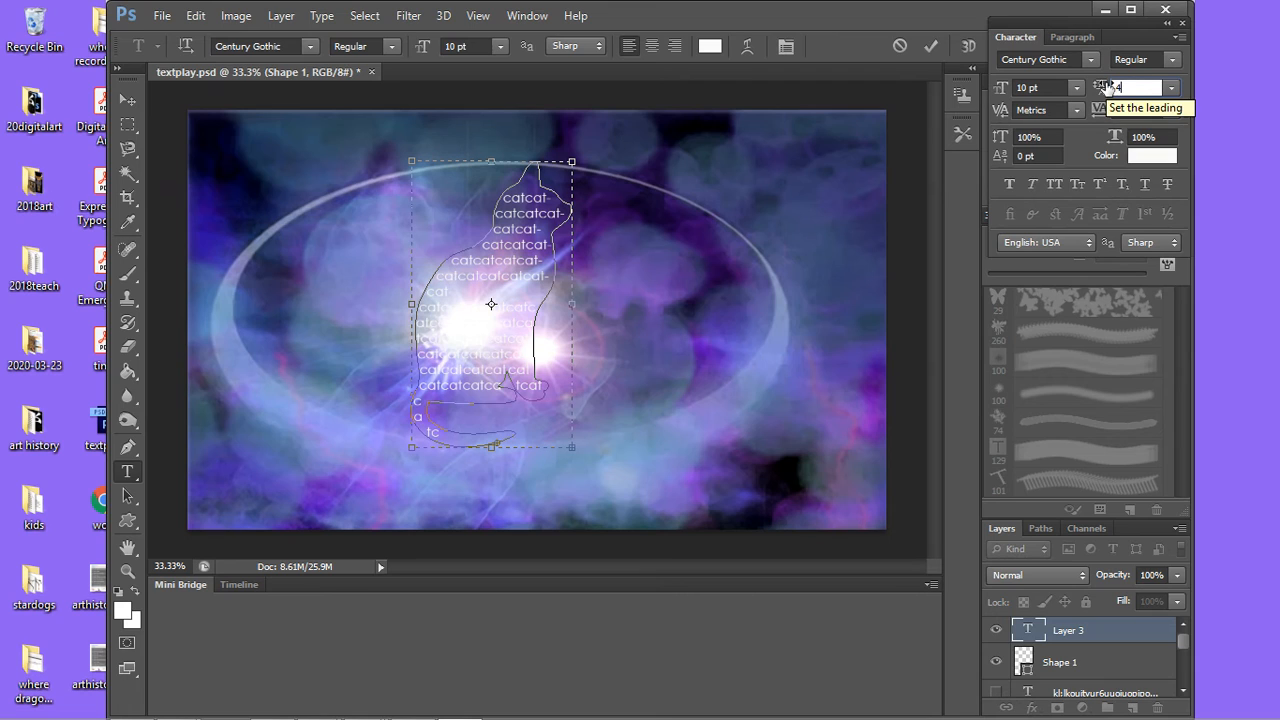
{"action": "key", "text": "Return"}
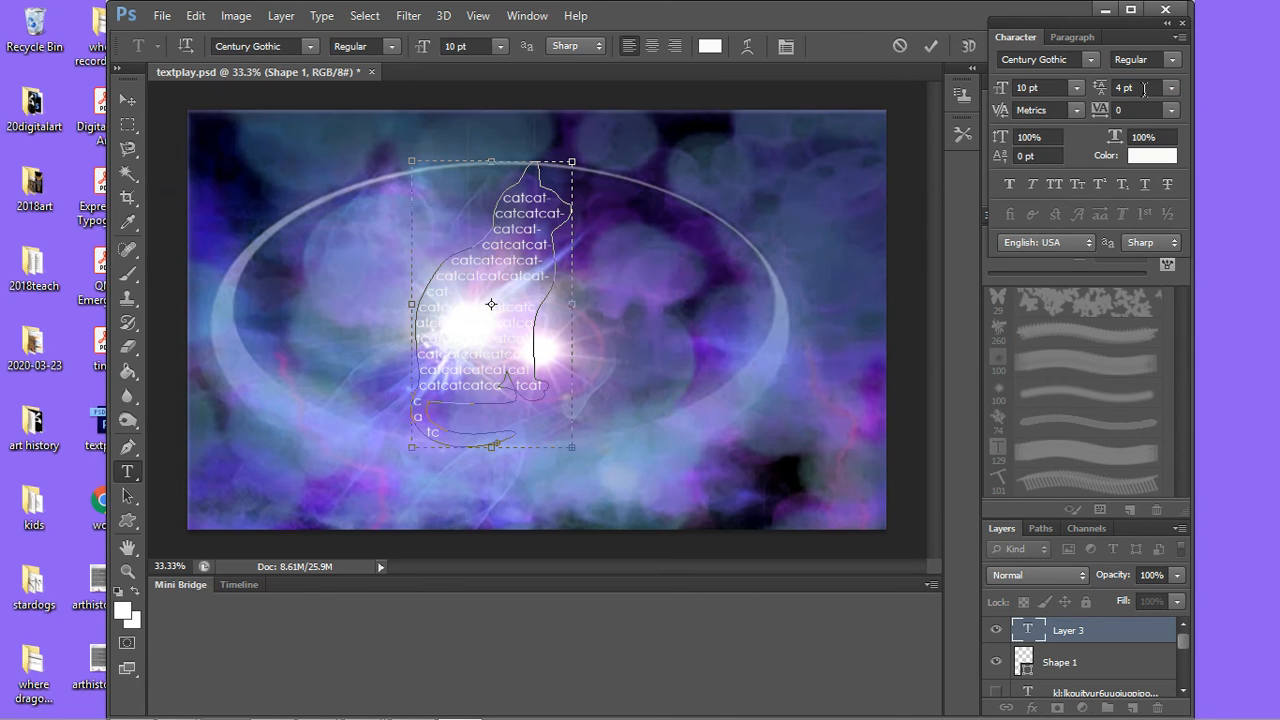
{"action": "left_click", "coordinate": [1144, 88]}
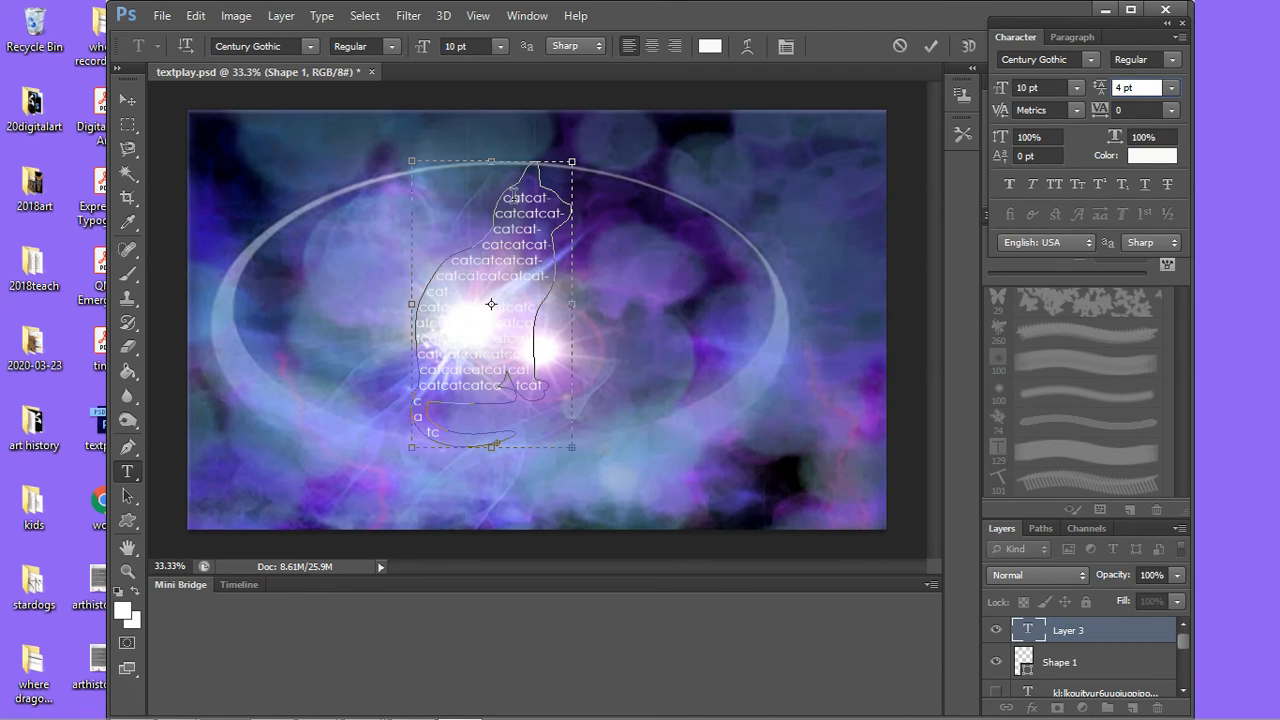
Step: Select all the repeated "cat" text inside the cat outline and set its leading to 4 pt
{"action": "left_click_drag", "start_coordinate": [512, 197], "coordinate": [597, 461]}
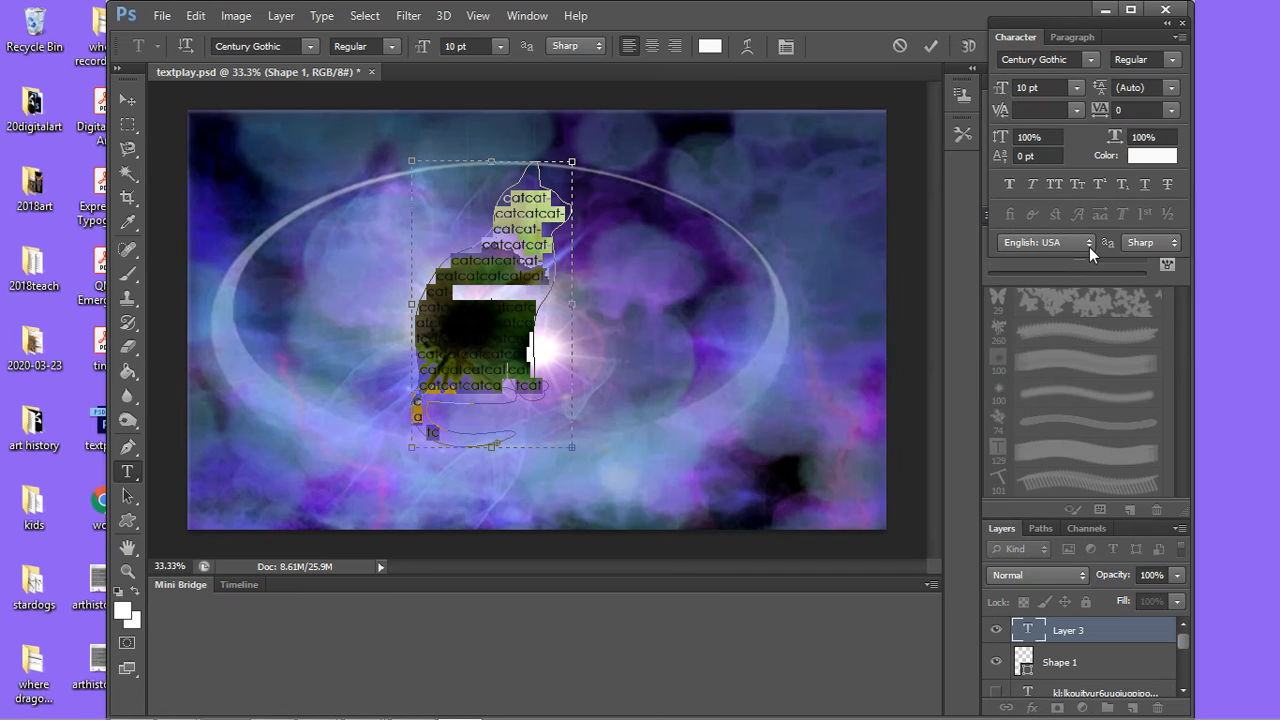
{"action": "left_click", "coordinate": [1152, 88]}
{"action": "left_click", "coordinate": [1130, 85]}
{"action": "key", "text": "Return"}
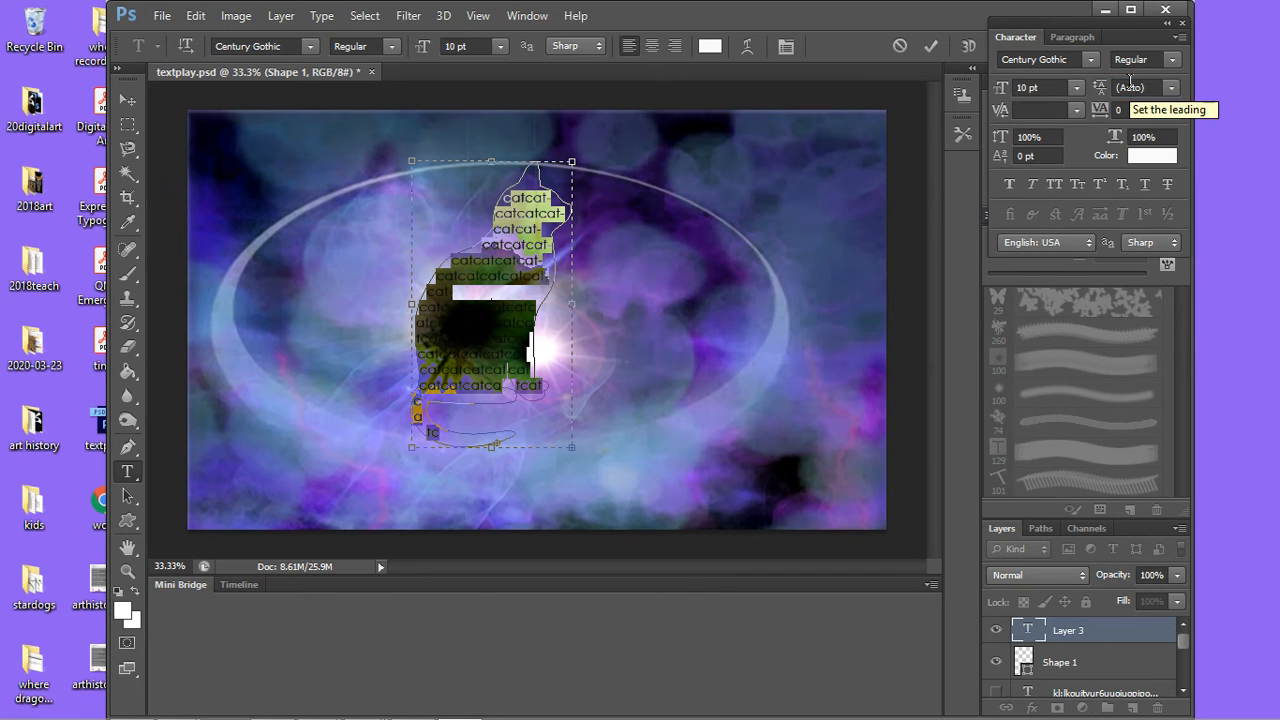
{"action": "left_click", "coordinate": [1137, 87]}
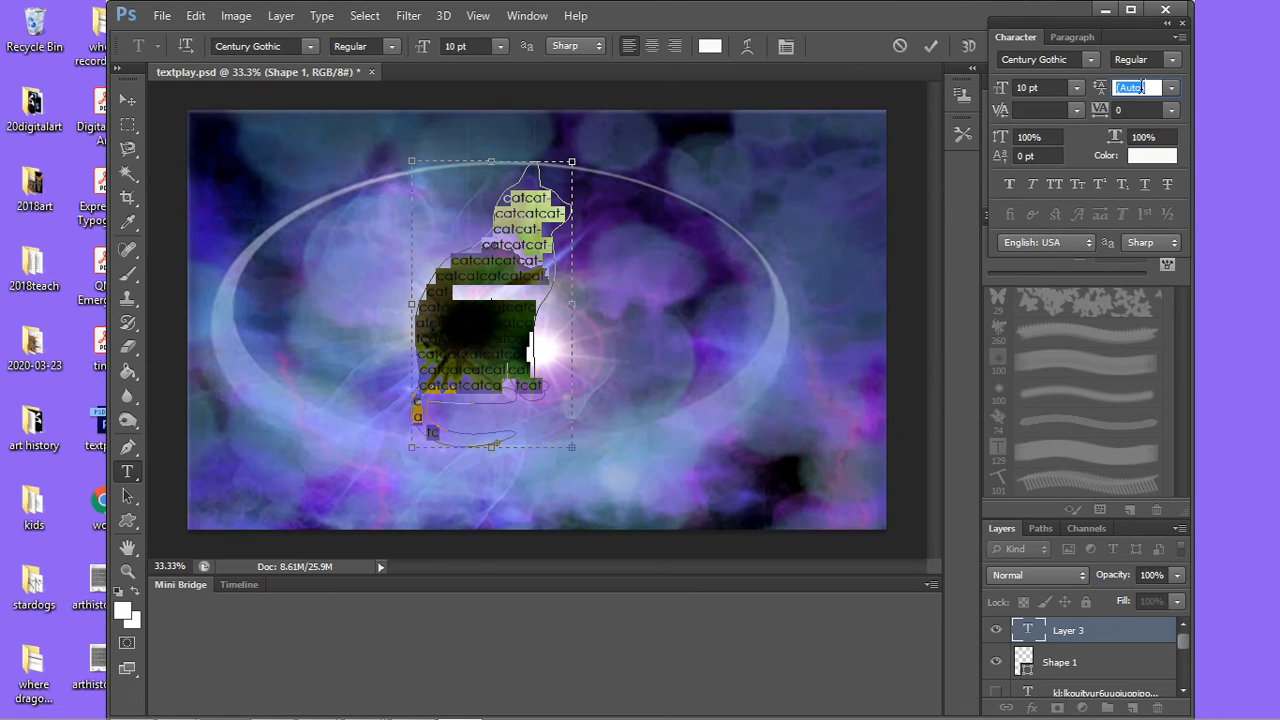
{"action": "key", "text": "BackSpace"}
{"action": "type", "text": "4"}
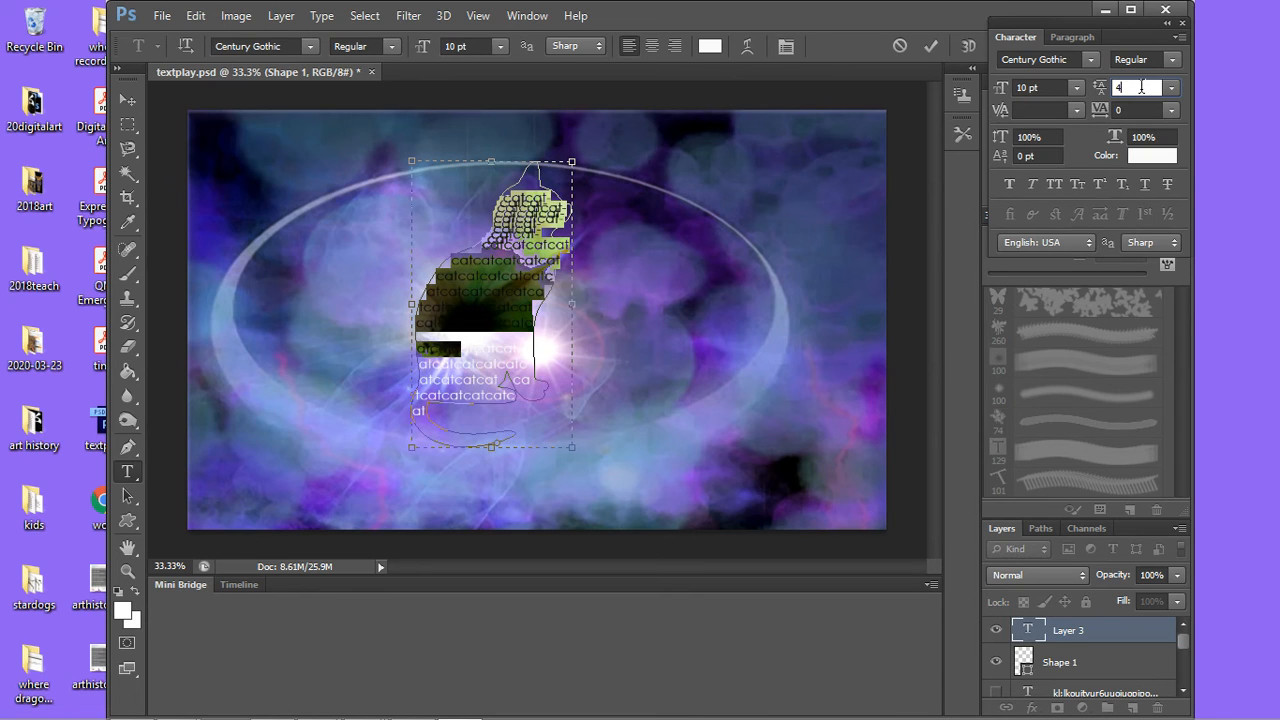
{"action": "key", "text": "Return"}
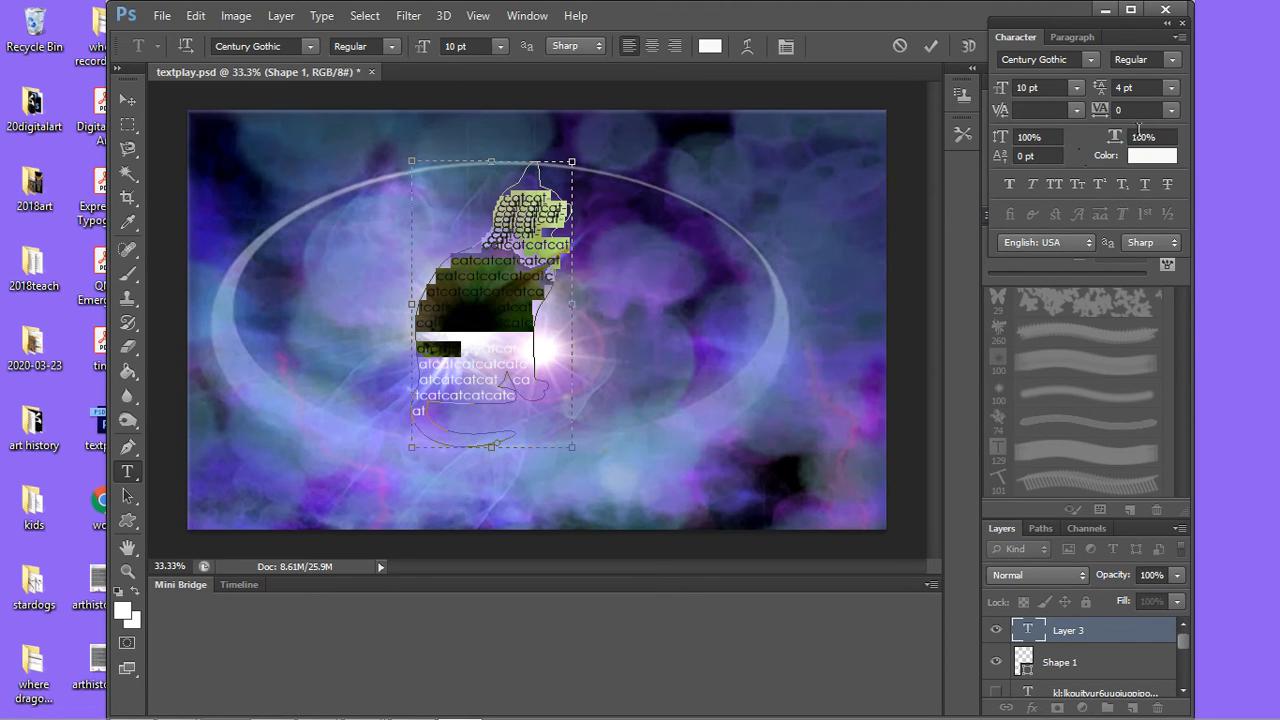
Step: Set the selected cat text's leading to 8 pt and commit the text edit
{"action": "left_click", "coordinate": [1152, 87]}
{"action": "left_click_drag", "start_coordinate": [1152, 87], "coordinate": [1083, 93]}
{"action": "type", "text": "8"}
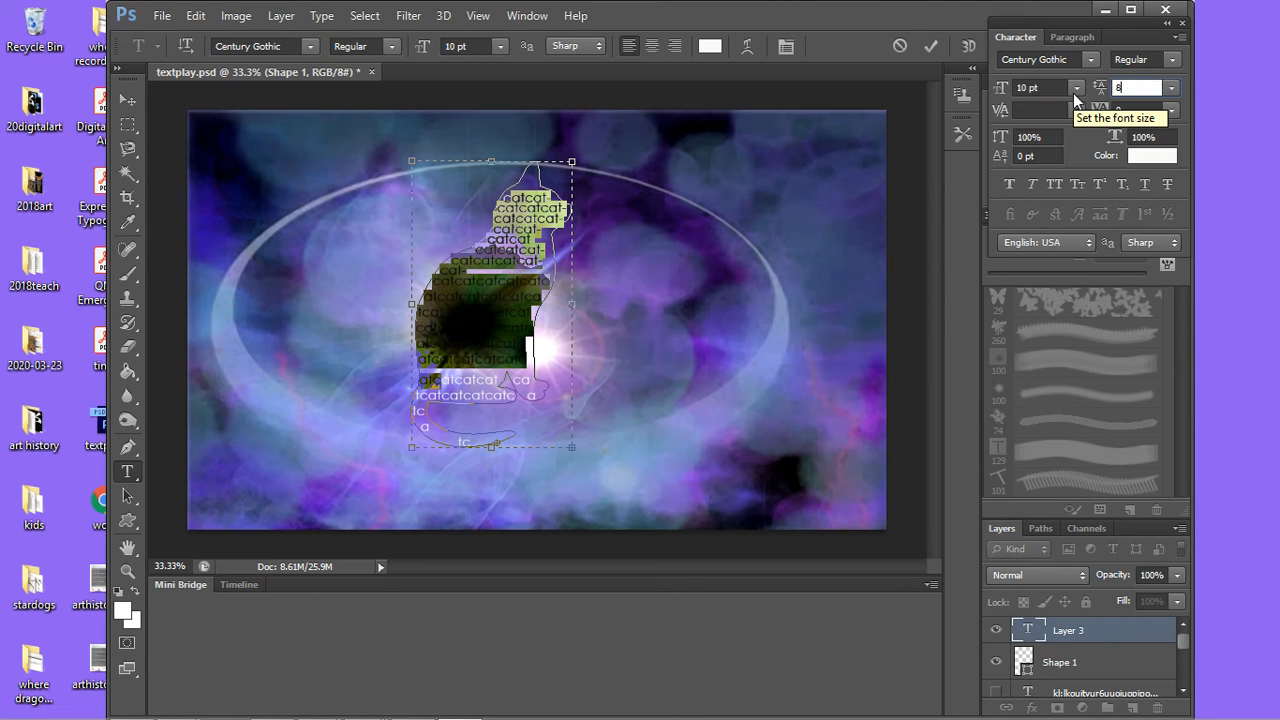
{"action": "key", "text": "Return"}
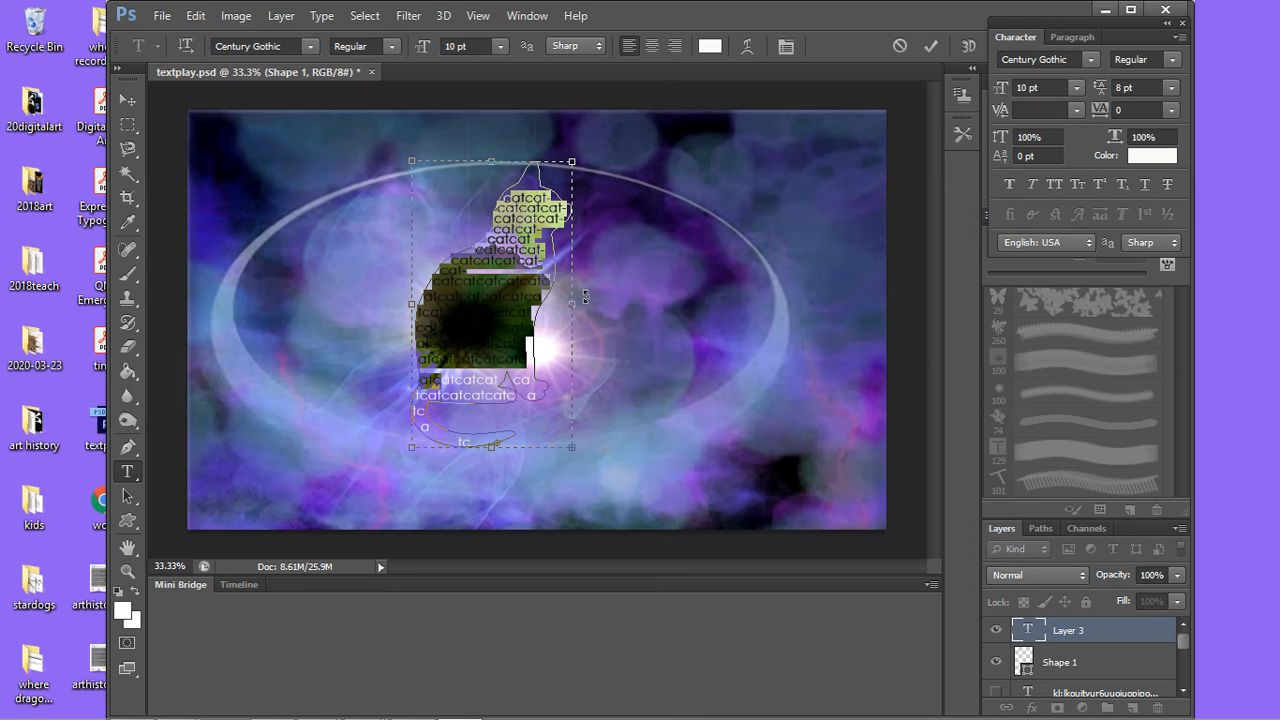
{"action": "left_click", "coordinate": [137, 251]}
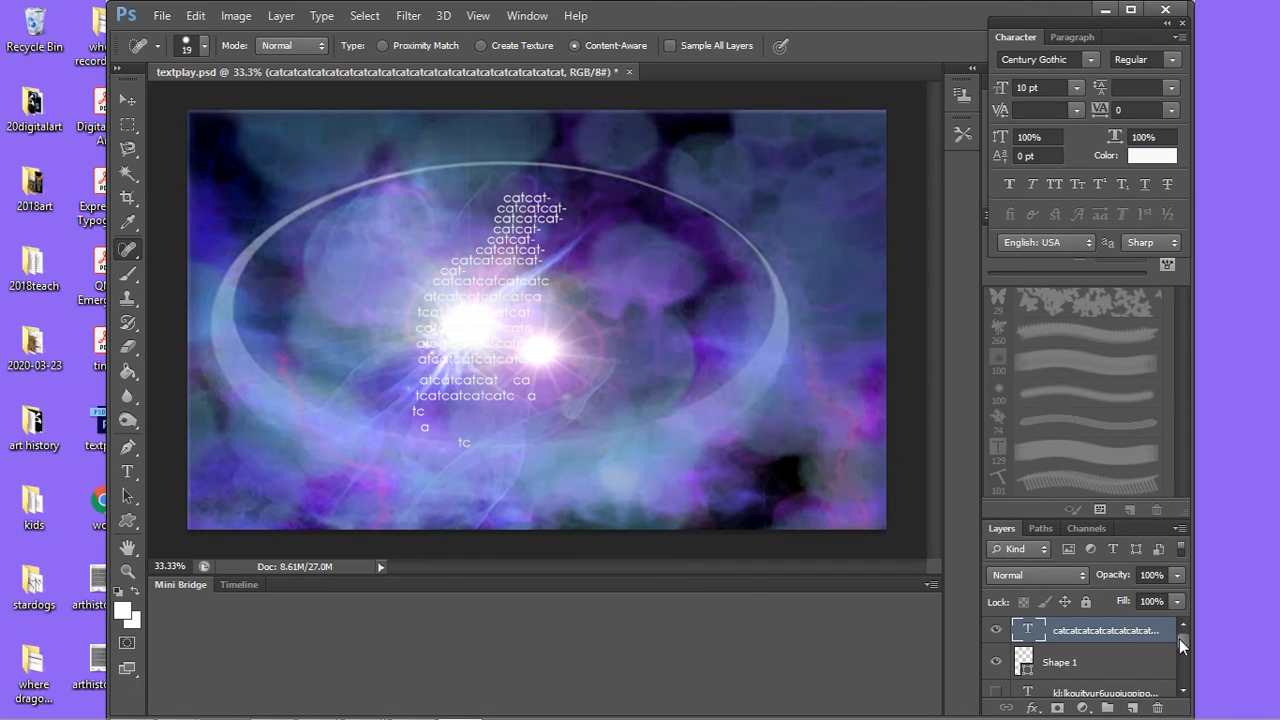
Step: Hide and reshow the cat text layer and the Shape 1 layer in turn to check what each contributes
{"action": "mouse_move", "coordinate": [1179, 639]}
{"action": "left_mouse_down"}
{"action": "mouse_move", "coordinate": [1179, 656]}
{"action": "mouse_move", "coordinate": [1172, 634]}
{"action": "left_mouse_up"}
{"action": "left_click", "coordinate": [997, 630]}
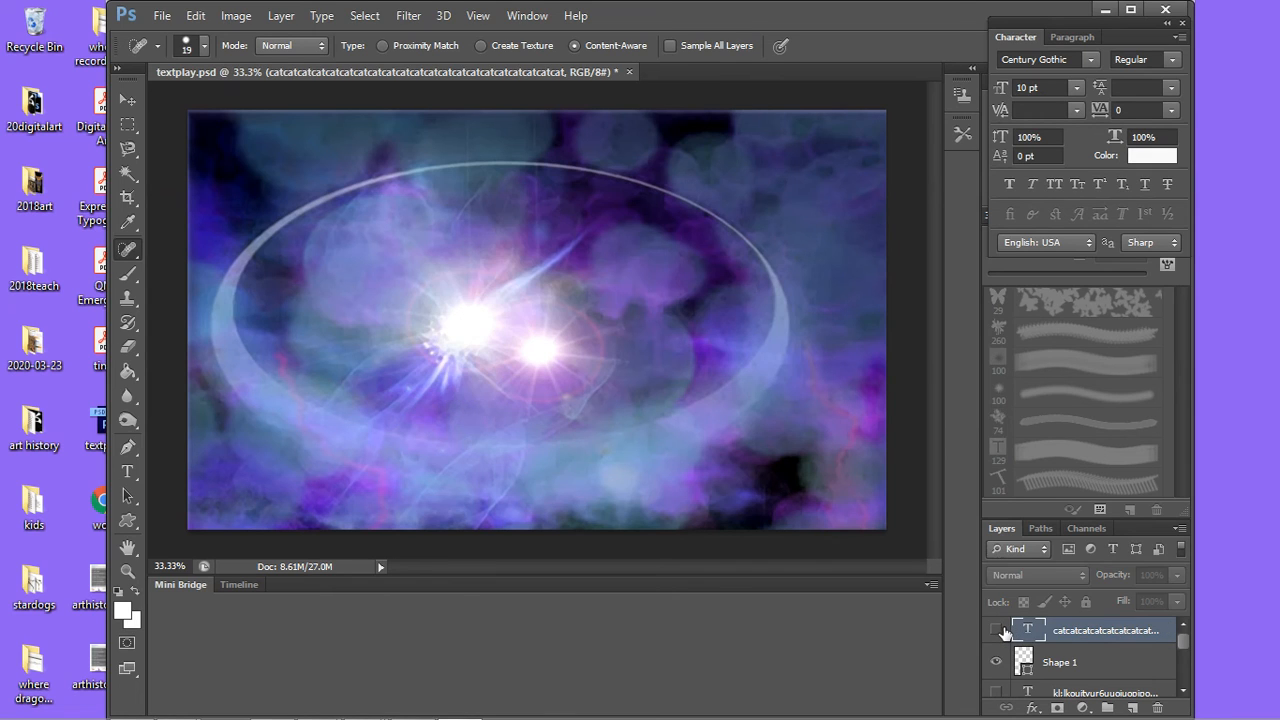
{"action": "left_click", "coordinate": [997, 630]}
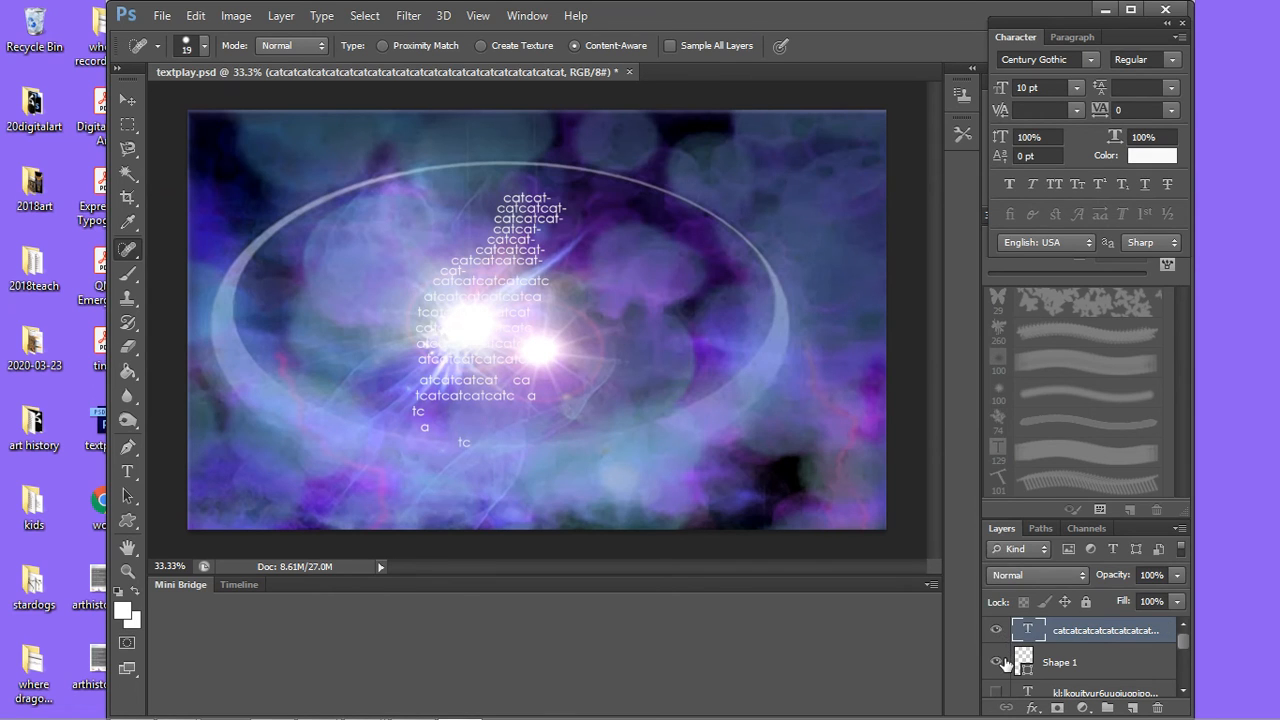
{"action": "left_click", "coordinate": [998, 662]}
{"action": "left_click", "coordinate": [996, 663]}
Step: Make the text layer of repeated letter o's, directly above the Background layer, visible
{"action": "mouse_move", "coordinate": [1184, 645]}
{"action": "left_mouse_down"}
{"action": "mouse_move", "coordinate": [1181, 686]}
{"action": "mouse_move", "coordinate": [1182, 668]}
{"action": "left_mouse_up"}
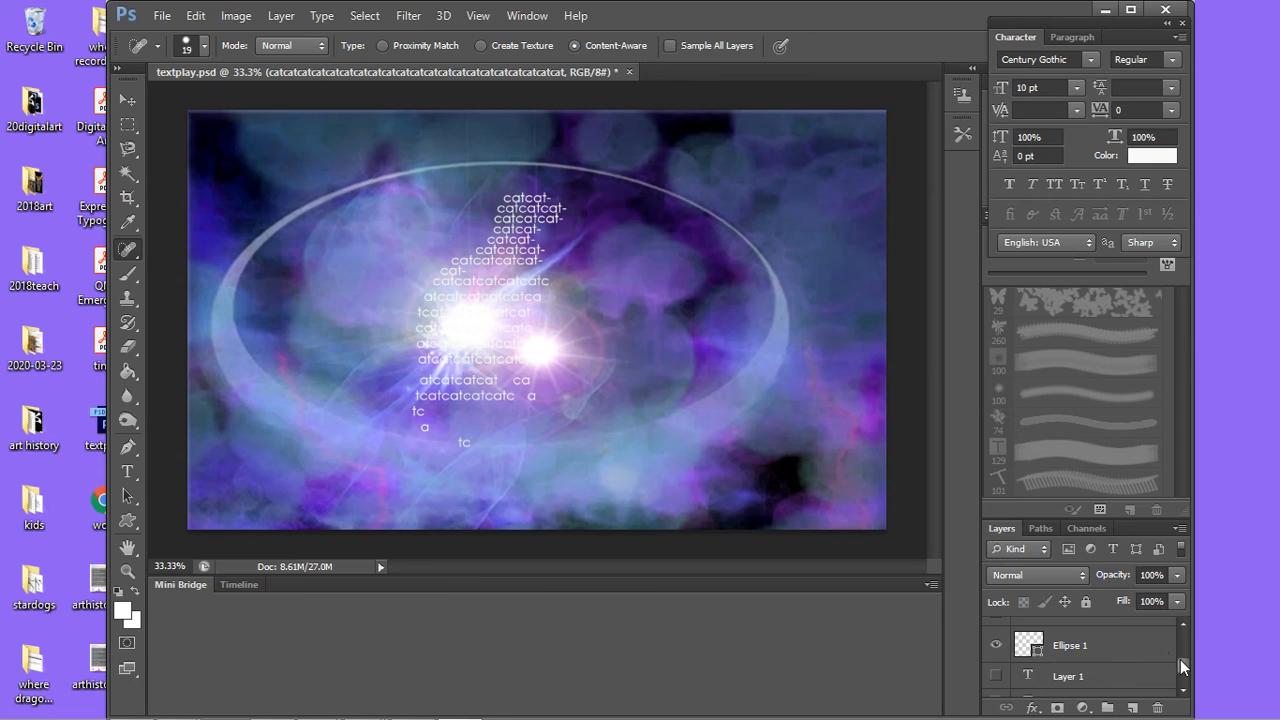
{"action": "left_click_drag", "start_coordinate": [1183, 667], "coordinate": [1183, 674]}
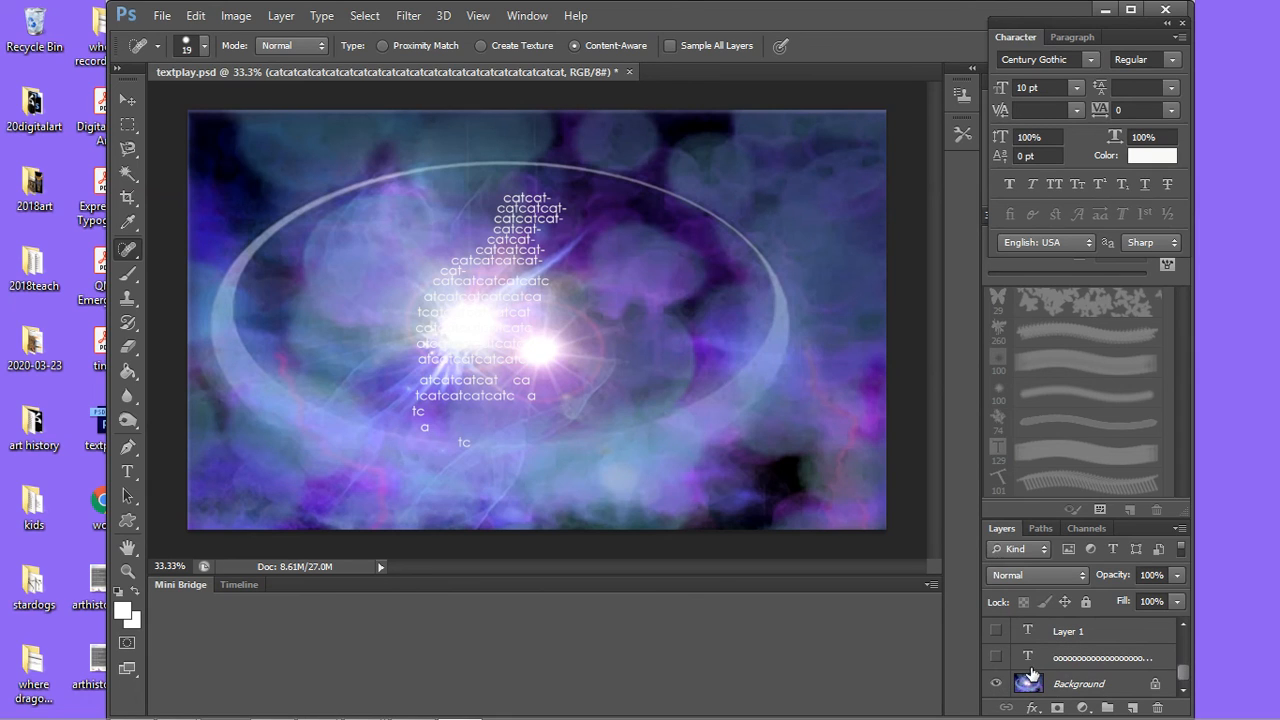
{"action": "left_click", "coordinate": [996, 657]}
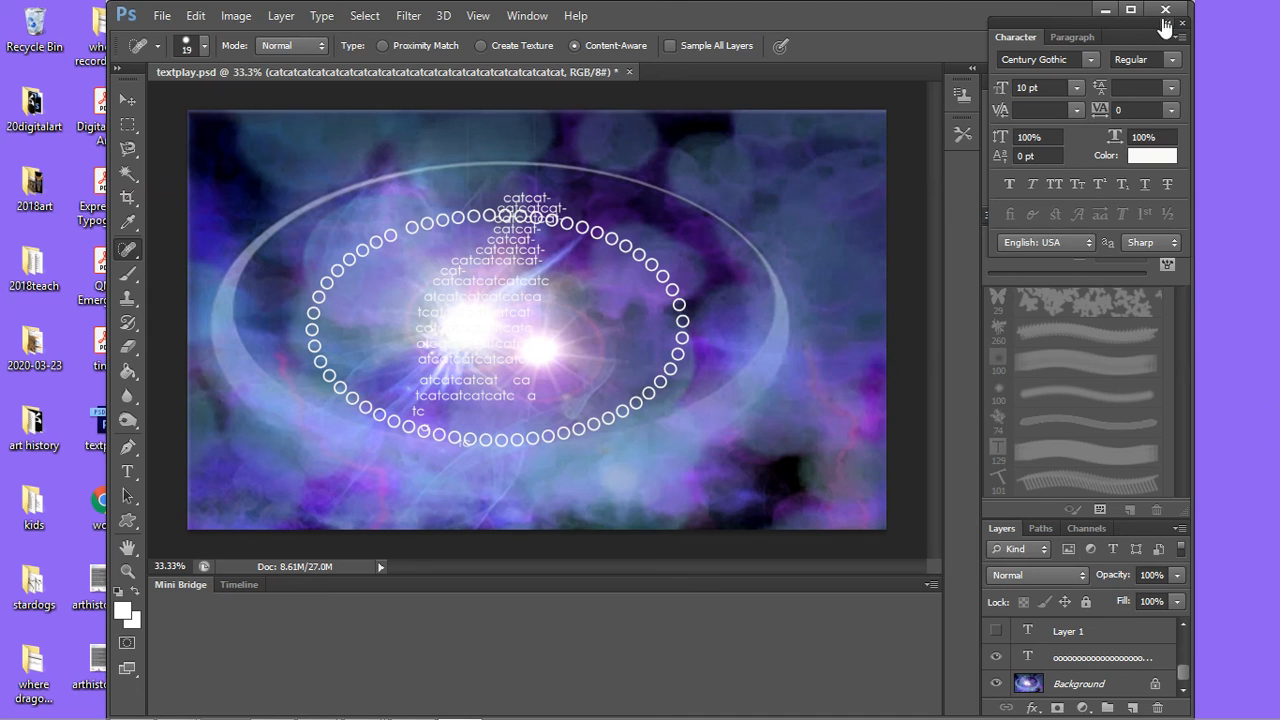
Step: Minimize the Photoshop window and preview the open Chrome windows
{"action": "left_click", "coordinate": [1104, 12]}
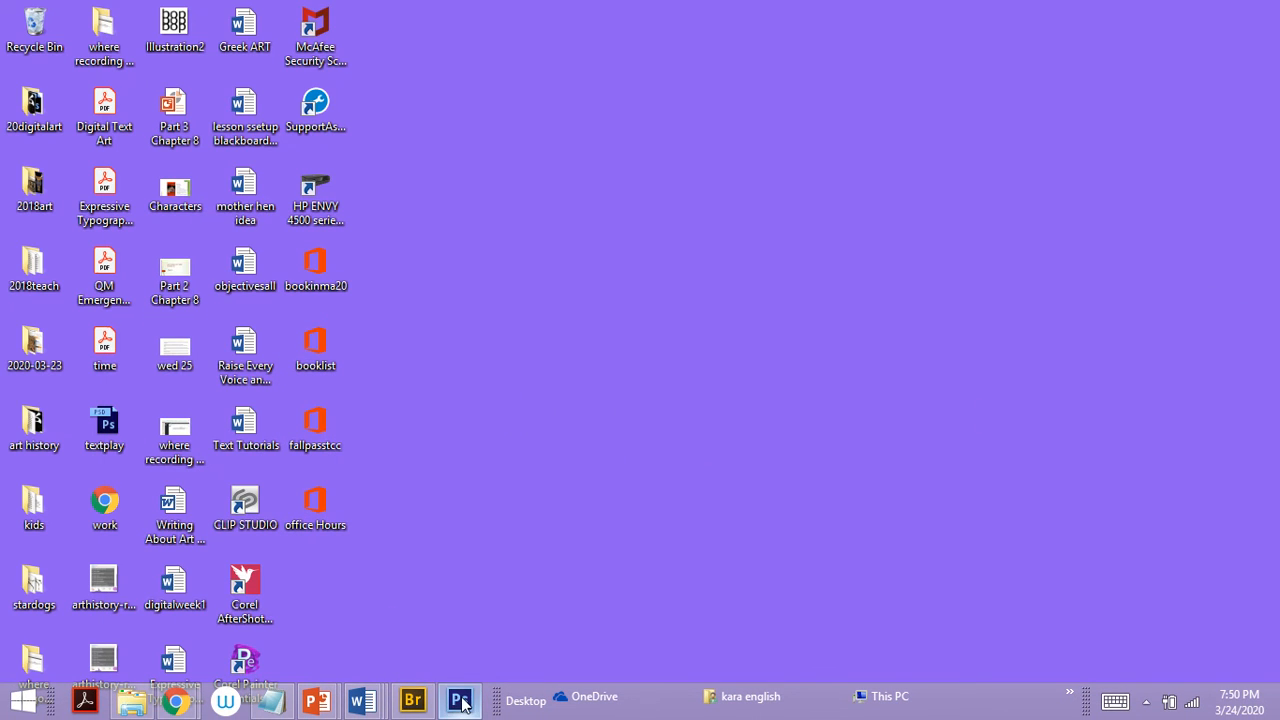
{"action": "mouse_move", "coordinate": [193, 705]}
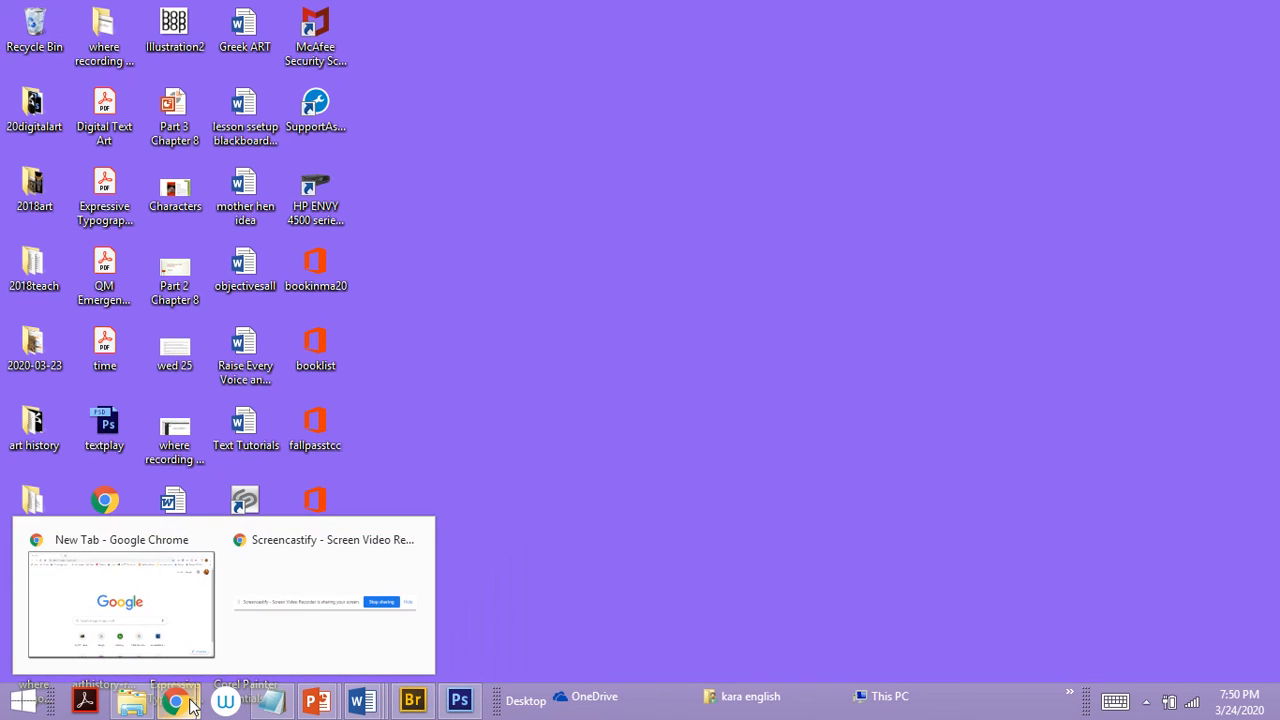